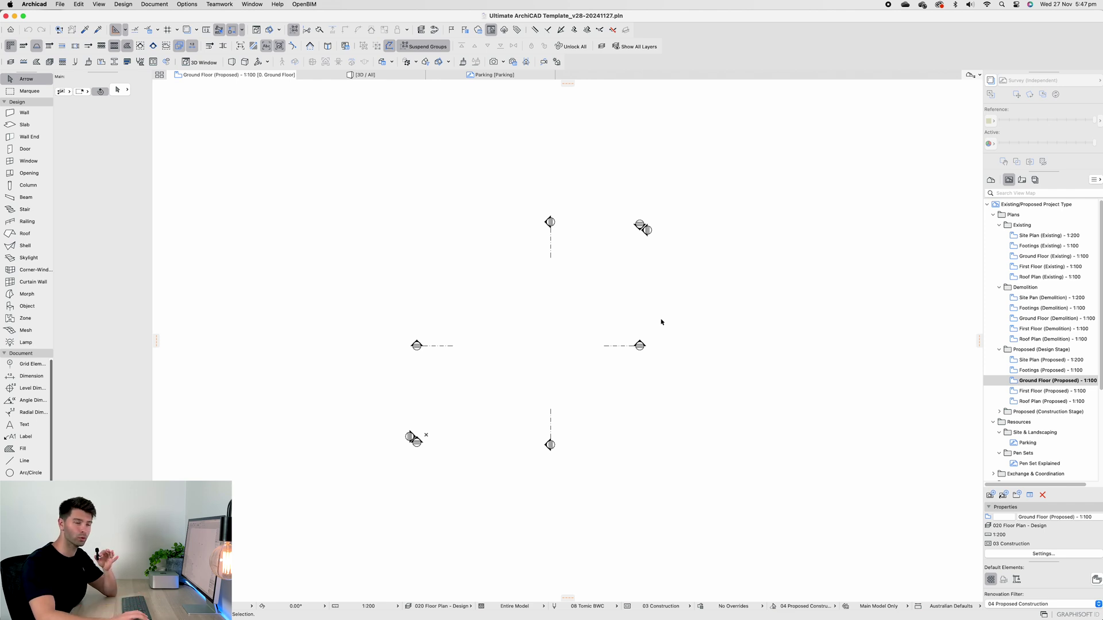
- Find the Pen Set Explained view under the Resources folder in the View Map
{"action": "scroll", "coordinate": [1043, 389], "scroll_direction": "down", "scroll_amount": 1}
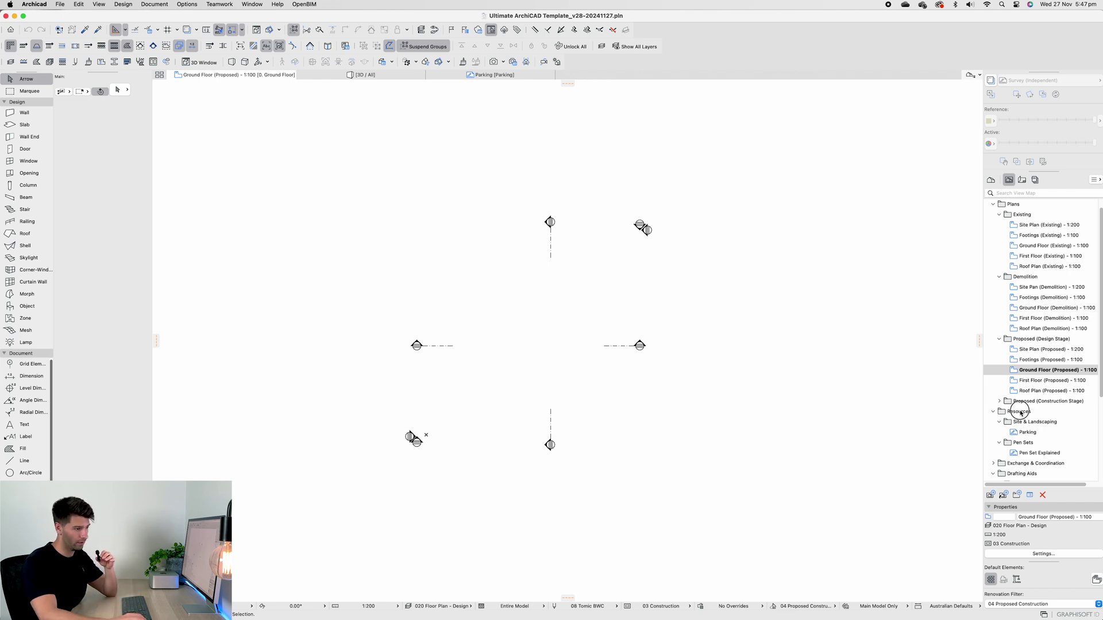
{"action": "left_click", "coordinate": [1043, 415]}
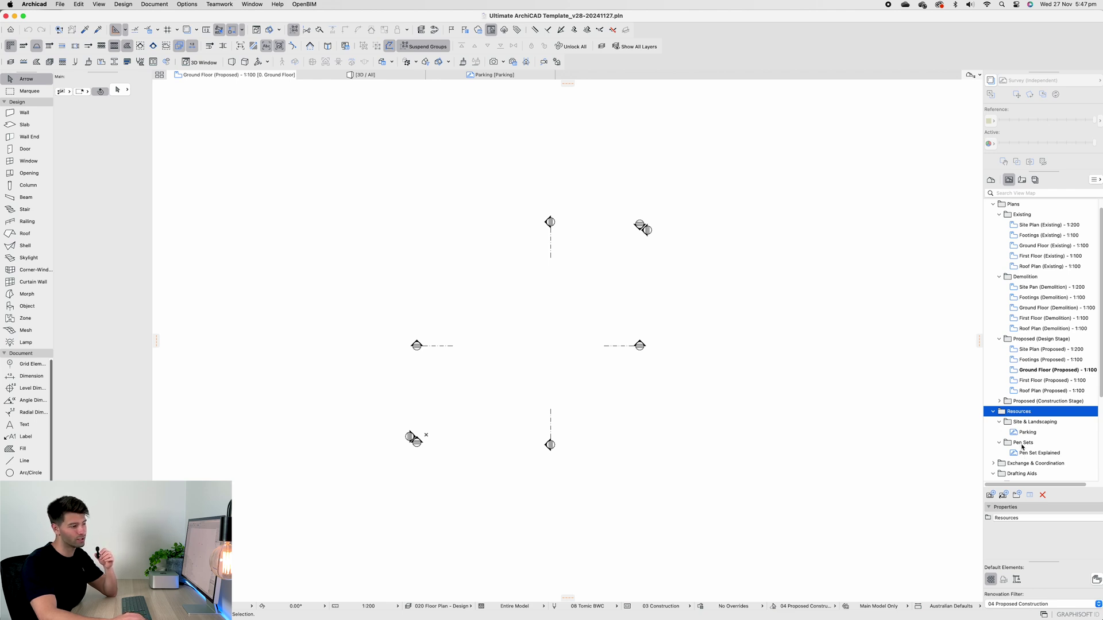
{"action": "left_click", "coordinate": [1045, 454]}
- Open Pen Set Explained, zoom in on the chart, and bring up Pens & Color (Model Views)
{"action": "double_click", "coordinate": [1046, 454]}
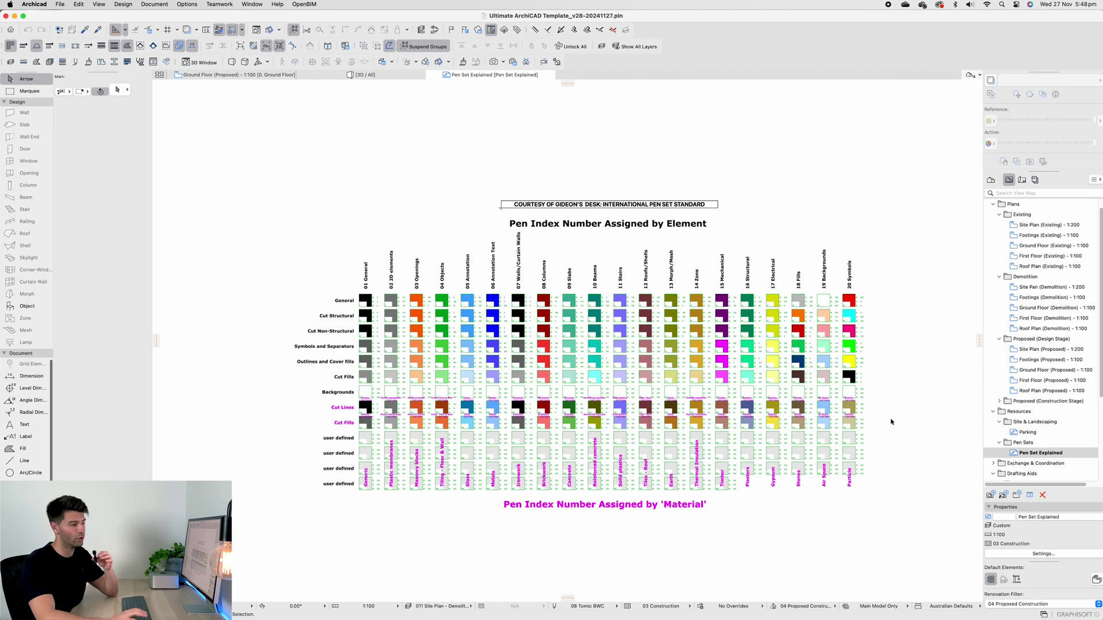
{"action": "scroll", "coordinate": [891, 422], "scroll_direction": "up", "scroll_amount": 2}
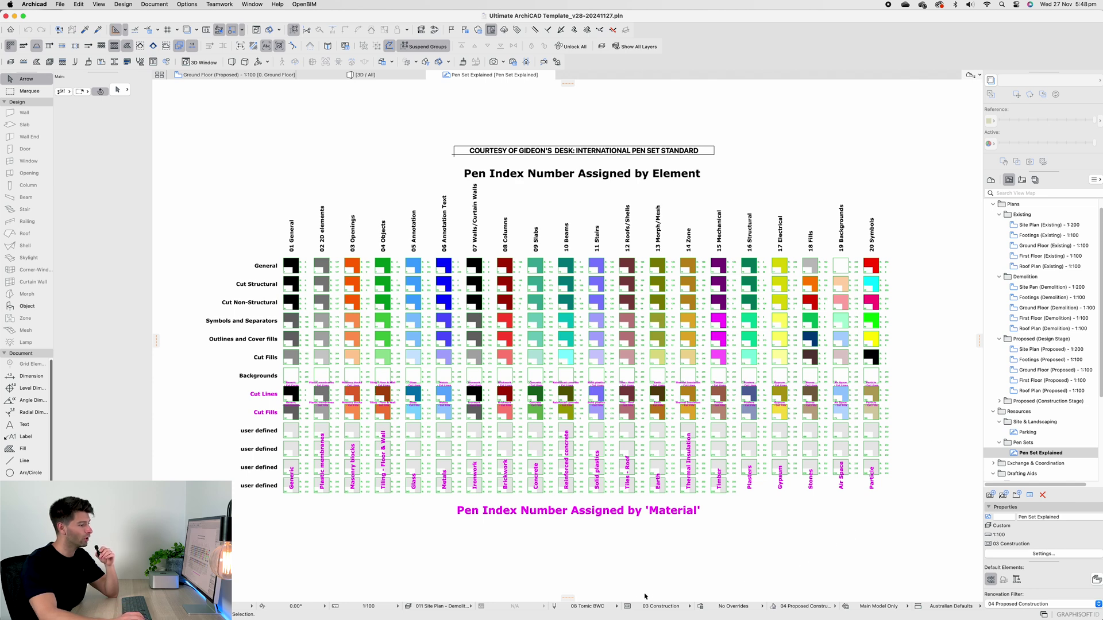
{"action": "left_click", "coordinate": [586, 605]}
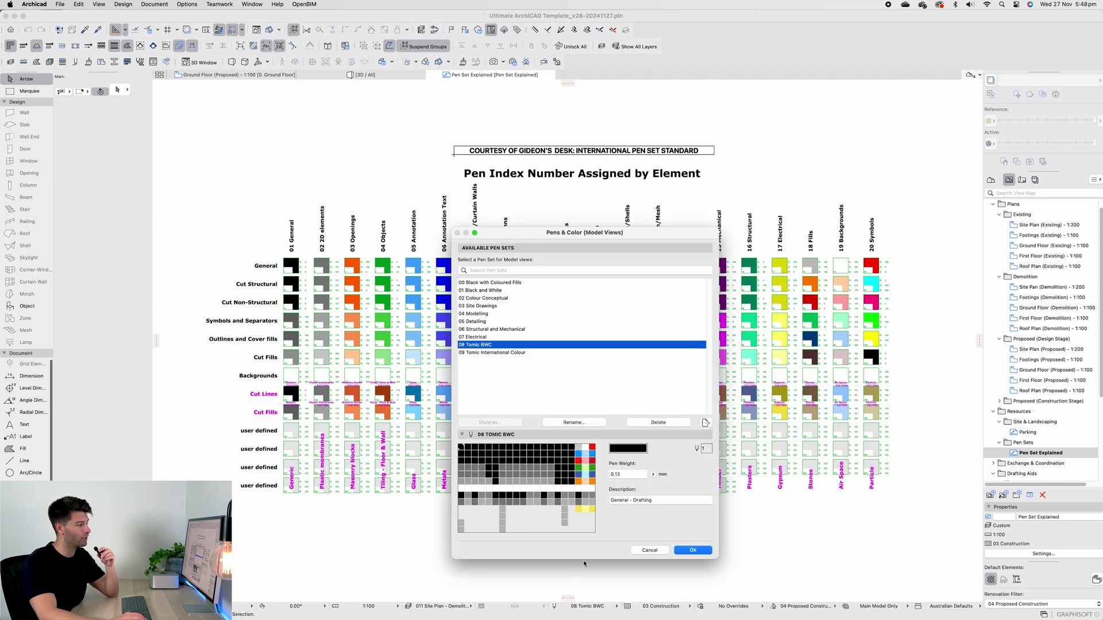
{"action": "left_click", "coordinate": [497, 349]}
{"action": "left_click", "coordinate": [499, 346]}
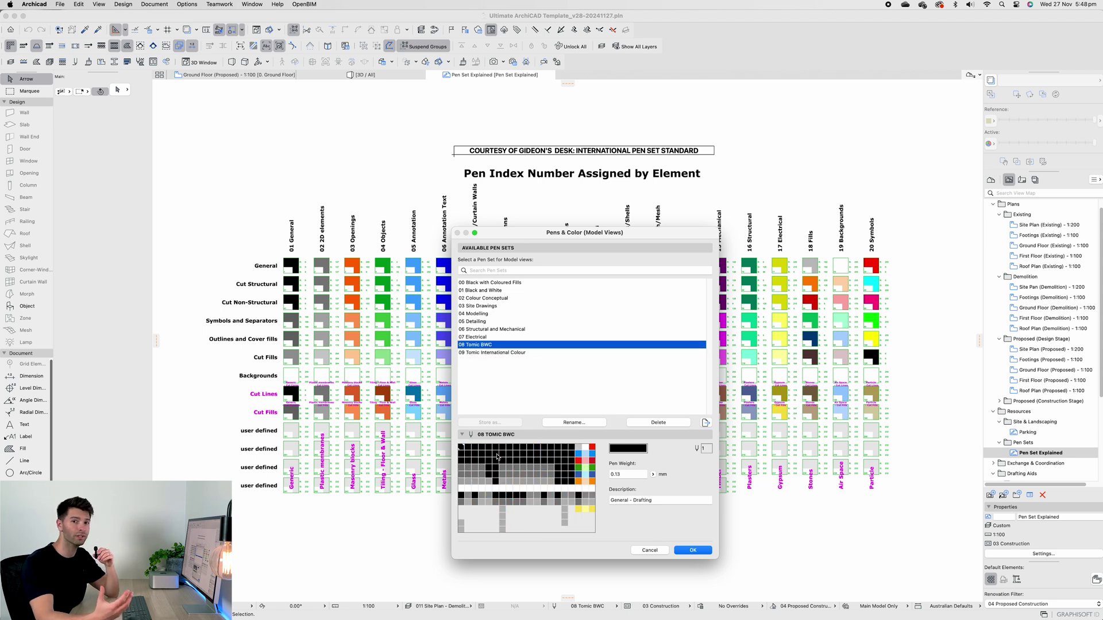
{"action": "left_click", "coordinate": [498, 352]}
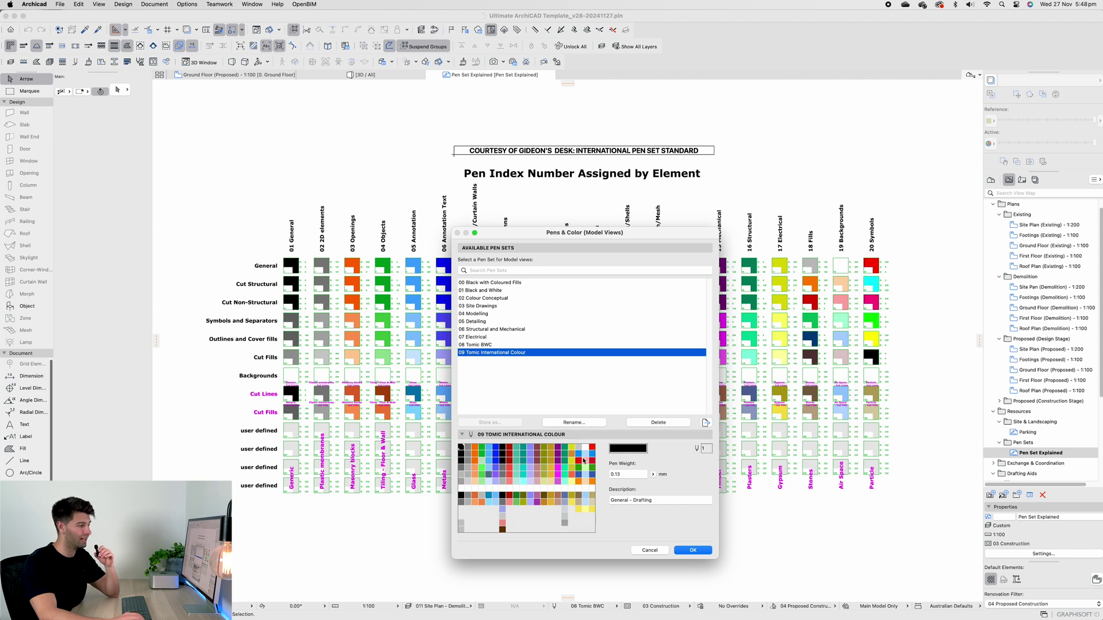
{"action": "key", "text": "Up"}
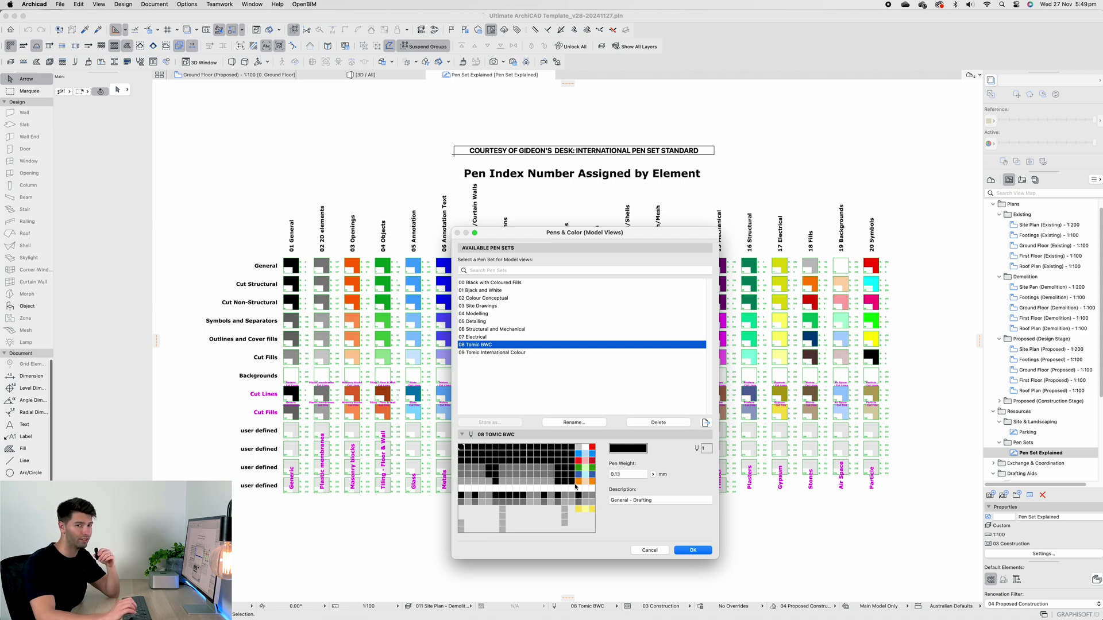
- Preview pen sets 00 through 09, then keep 08 Tomic BWC and confirm the dialog
{"action": "left_click", "coordinate": [499, 282]}
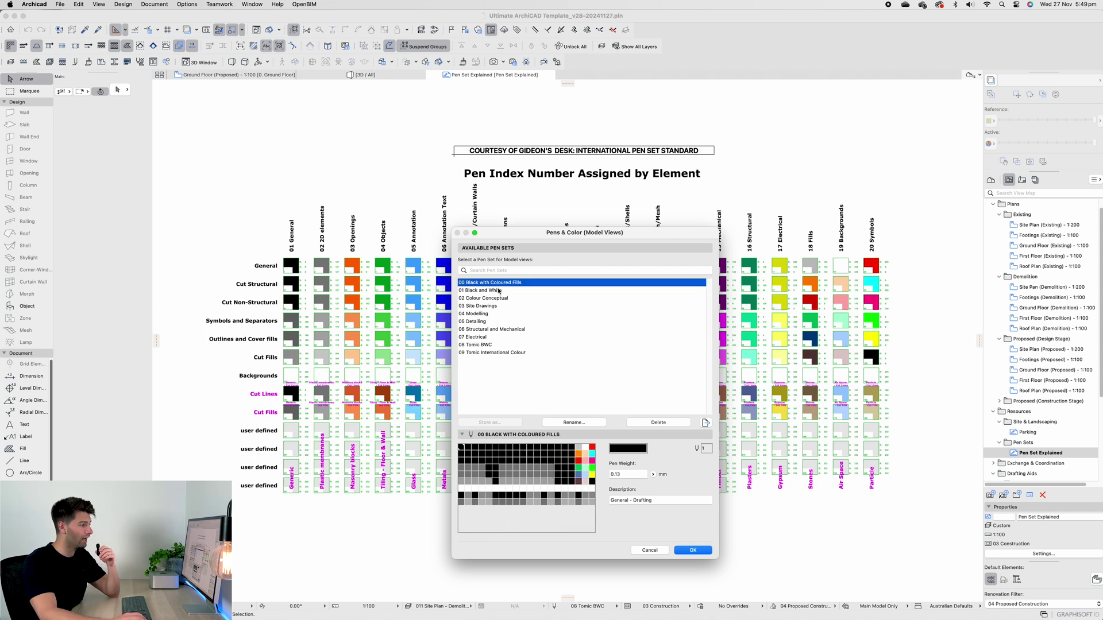
{"action": "left_click", "coordinate": [499, 290]}
{"action": "left_click", "coordinate": [498, 298]}
{"action": "left_click", "coordinate": [498, 305]}
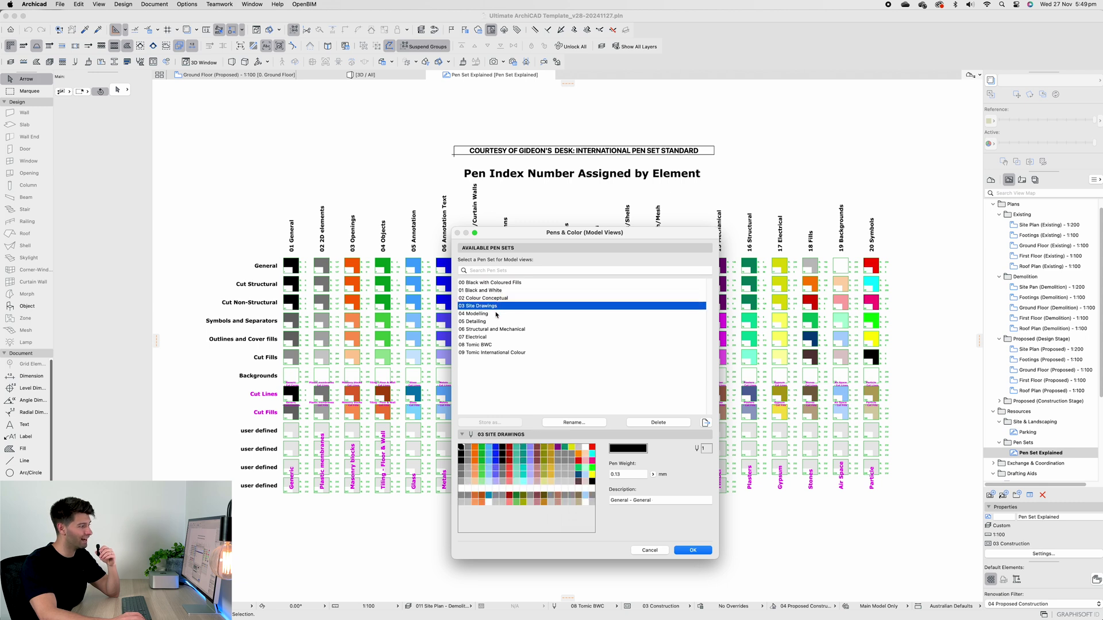
{"action": "left_click", "coordinate": [497, 314]}
{"action": "left_click", "coordinate": [497, 321]}
{"action": "left_click", "coordinate": [495, 329]}
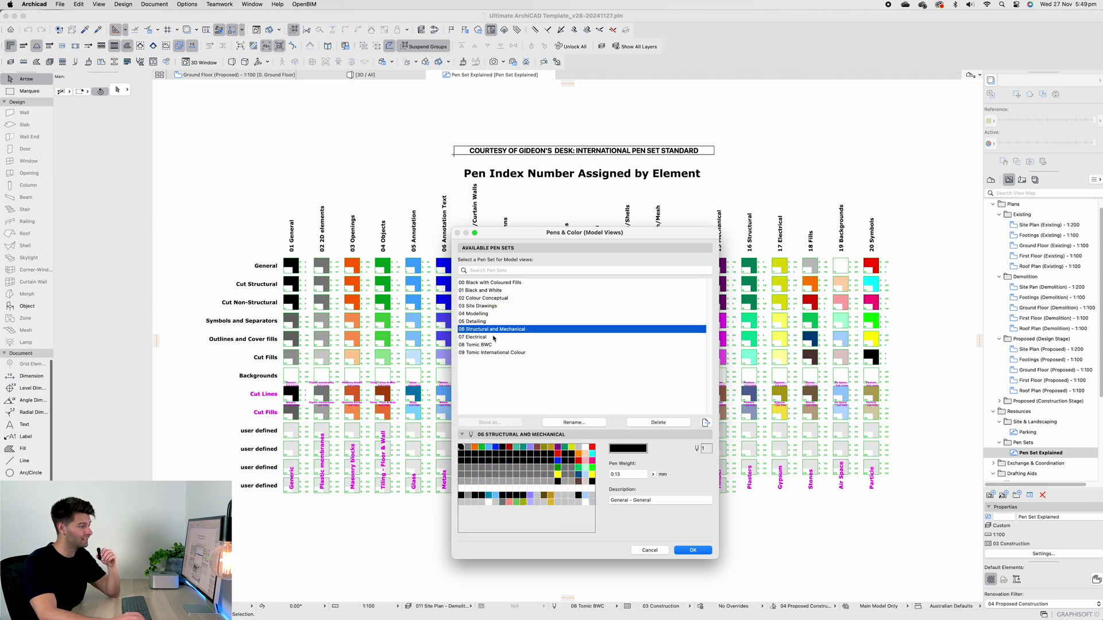
{"action": "left_click", "coordinate": [494, 337]}
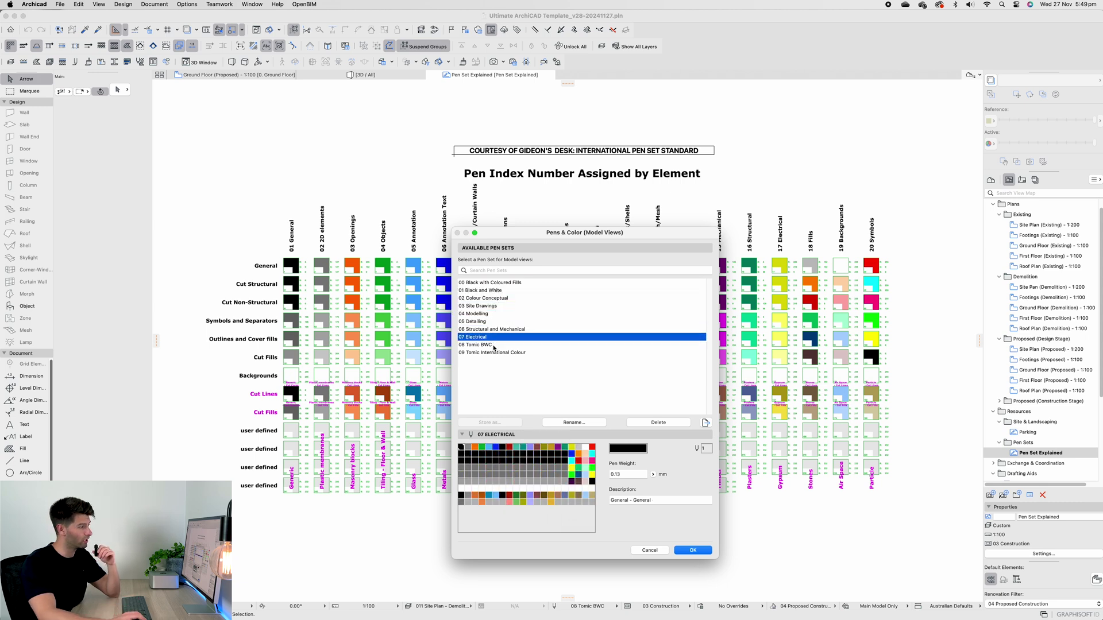
{"action": "left_click", "coordinate": [493, 344]}
{"action": "left_click", "coordinate": [493, 352]}
{"action": "key", "text": "Up"}
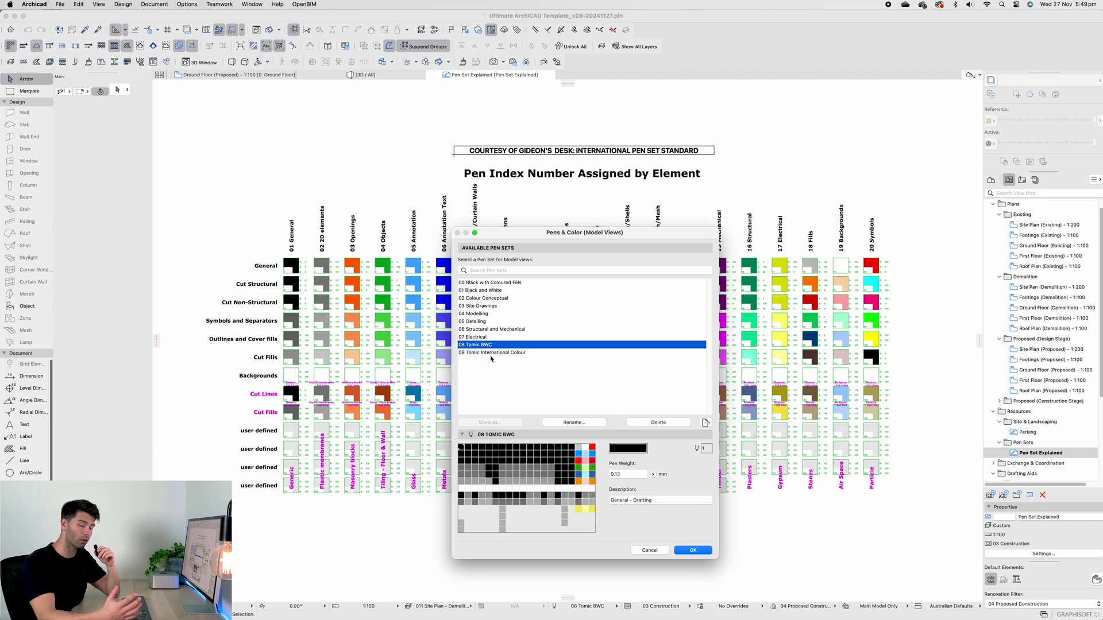
{"action": "key", "text": "Return"}
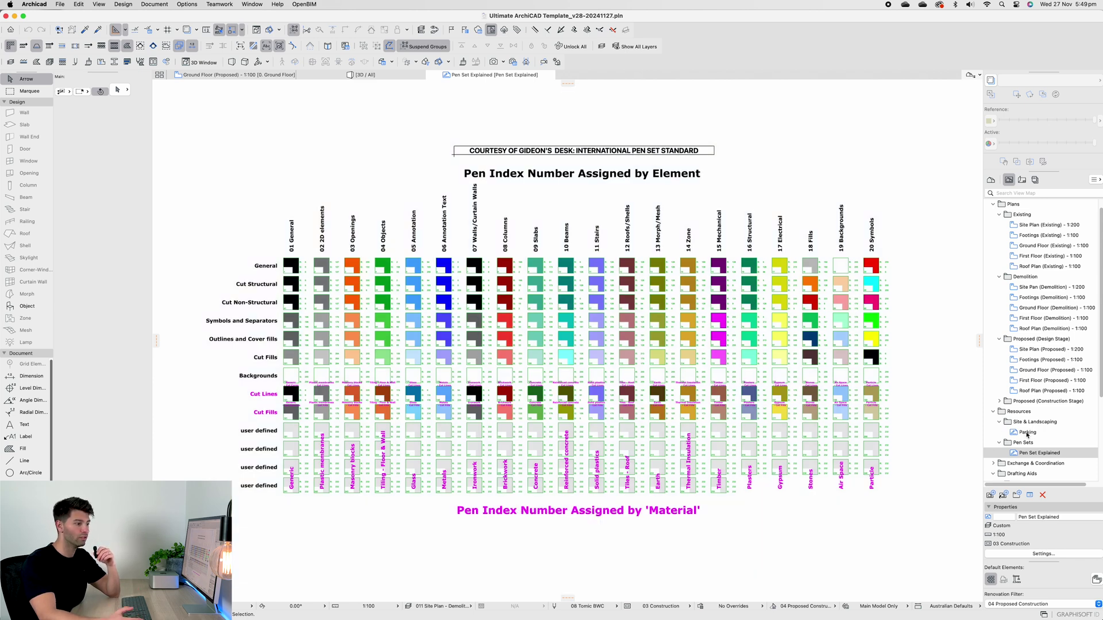
- Open the Parking drawing from Site & Landscaping and zoom in on the ACROD bay
{"action": "double_click", "coordinate": [1027, 433]}
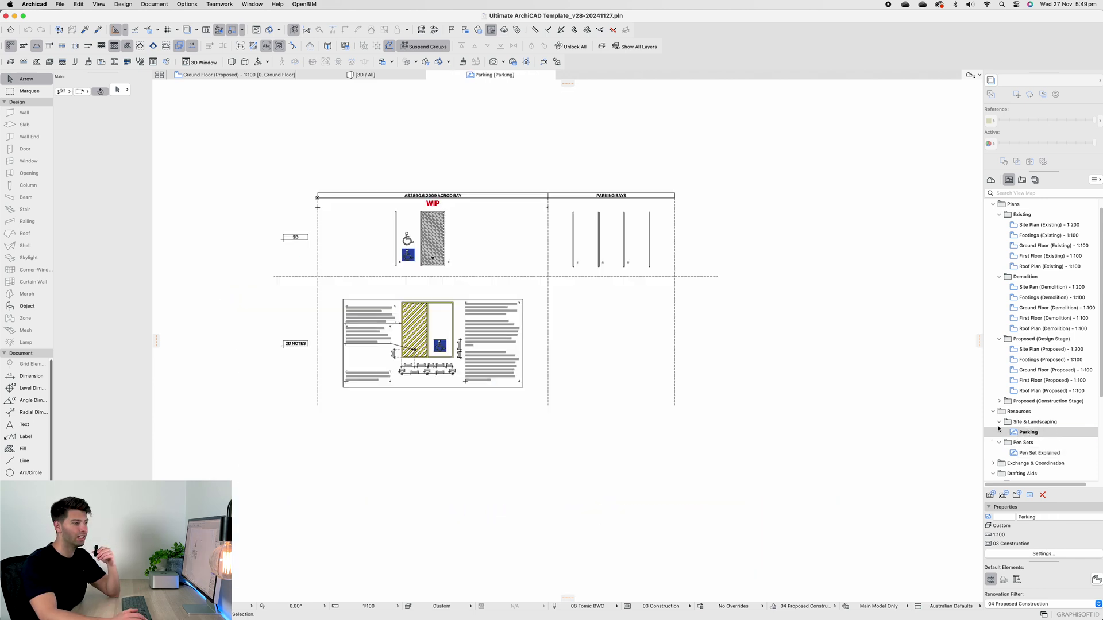
{"action": "scroll", "coordinate": [612, 324], "scroll_direction": "up", "scroll_amount": 3}
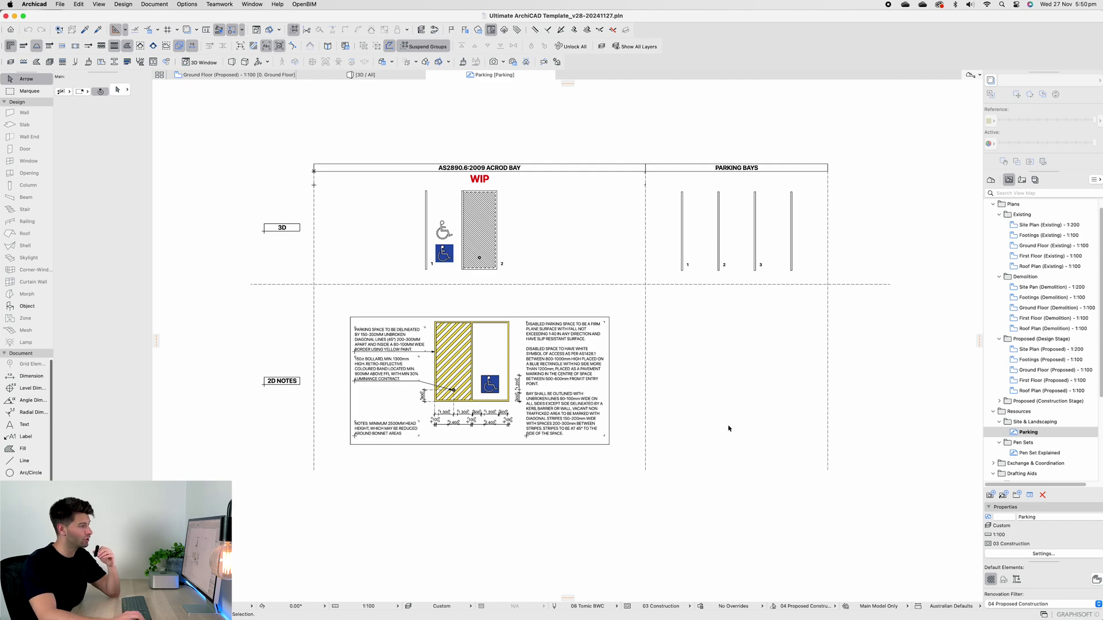
{"action": "scroll", "coordinate": [592, 421], "scroll_direction": "up", "scroll_amount": 4}
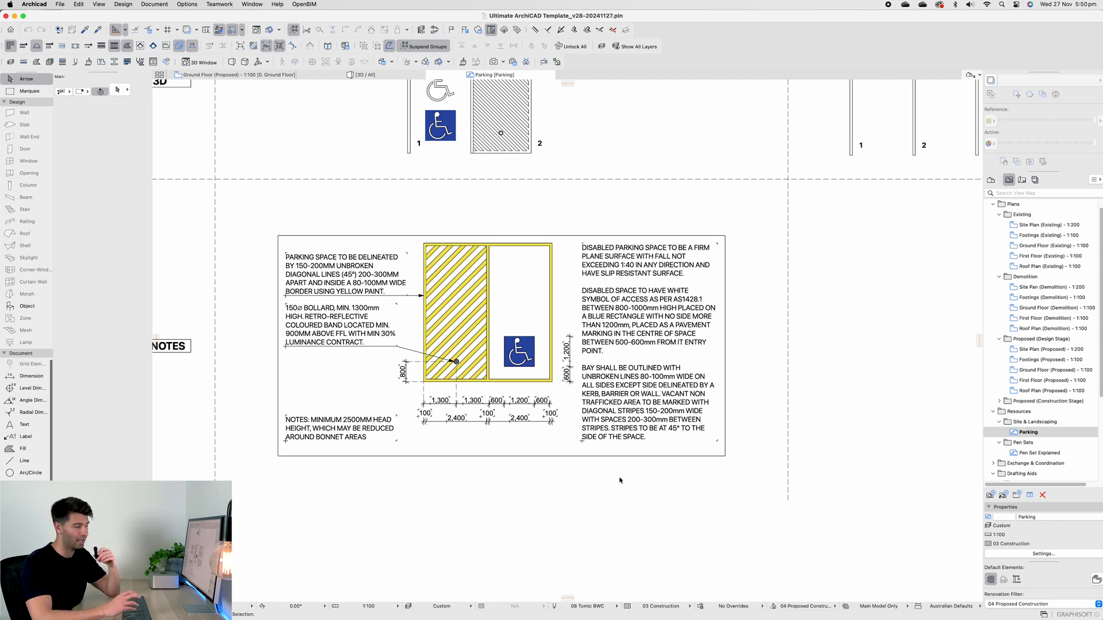
{"action": "scroll", "coordinate": [619, 480], "scroll_direction": "down", "scroll_amount": 5}
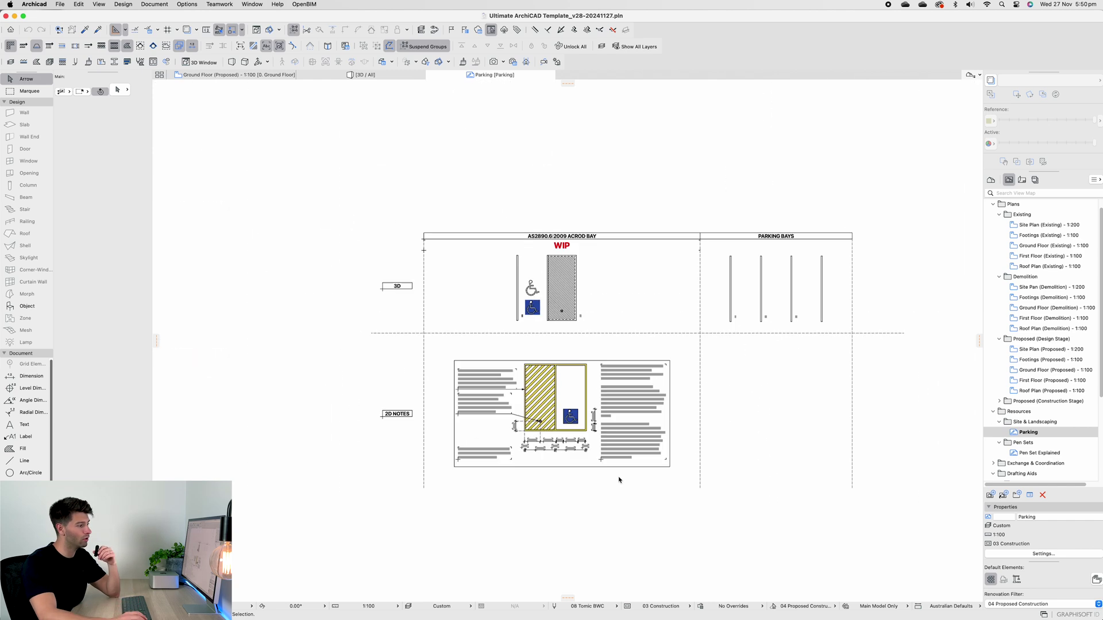
{"action": "scroll", "coordinate": [627, 462], "scroll_direction": "up", "scroll_amount": 2}
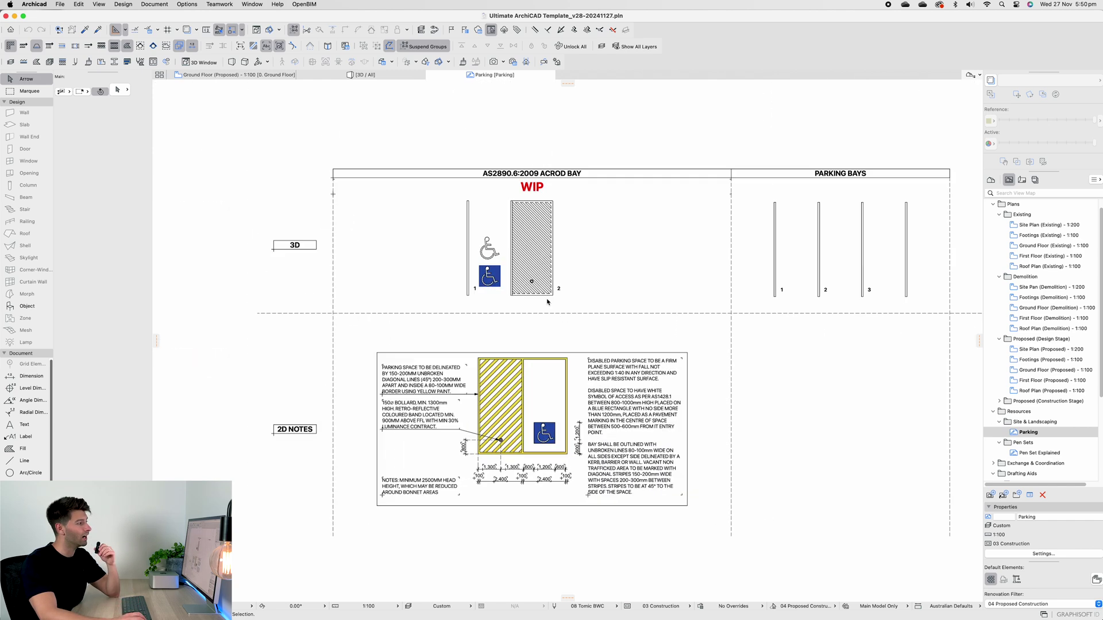
{"action": "scroll", "coordinate": [510, 267], "scroll_direction": "up", "scroll_amount": 2}
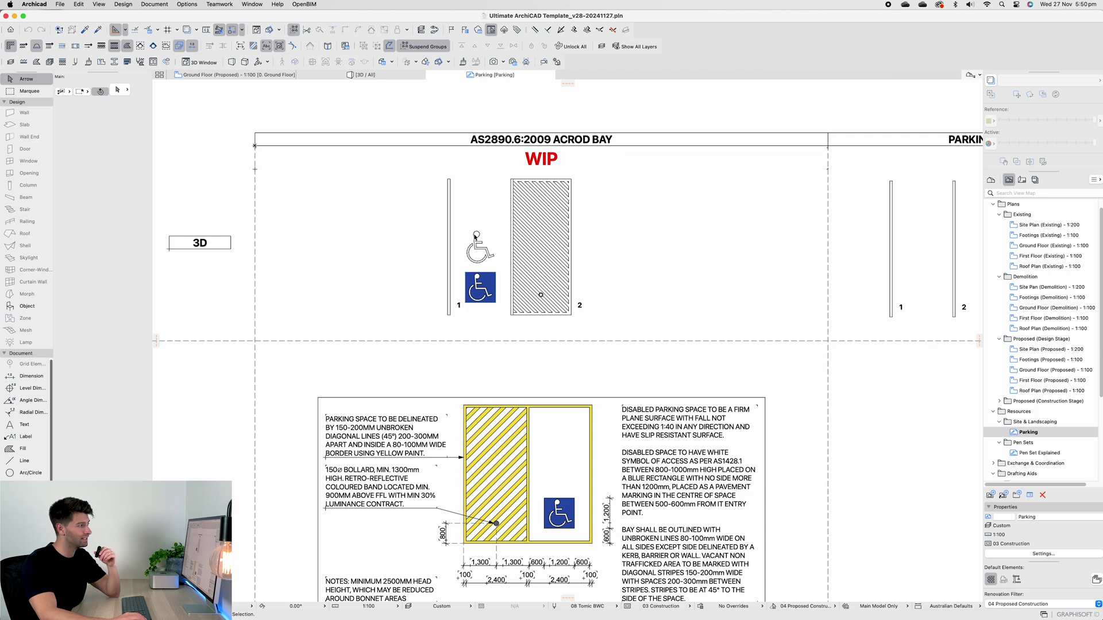
{"action": "left_click", "coordinate": [492, 264]}
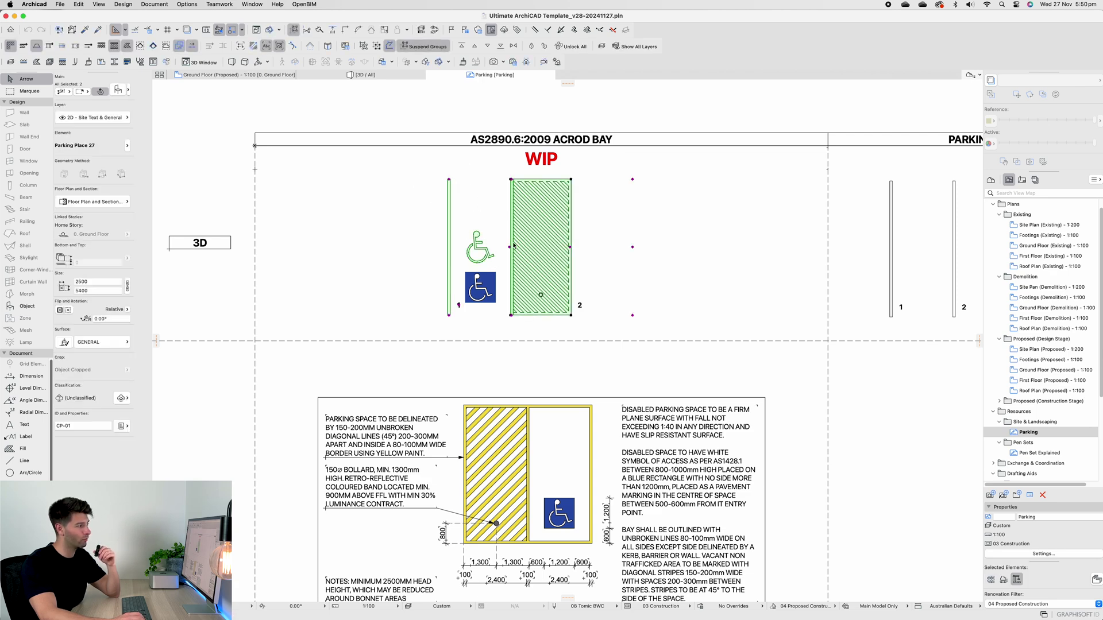
{"action": "scroll", "coordinate": [513, 247], "scroll_direction": "up", "scroll_amount": 2}
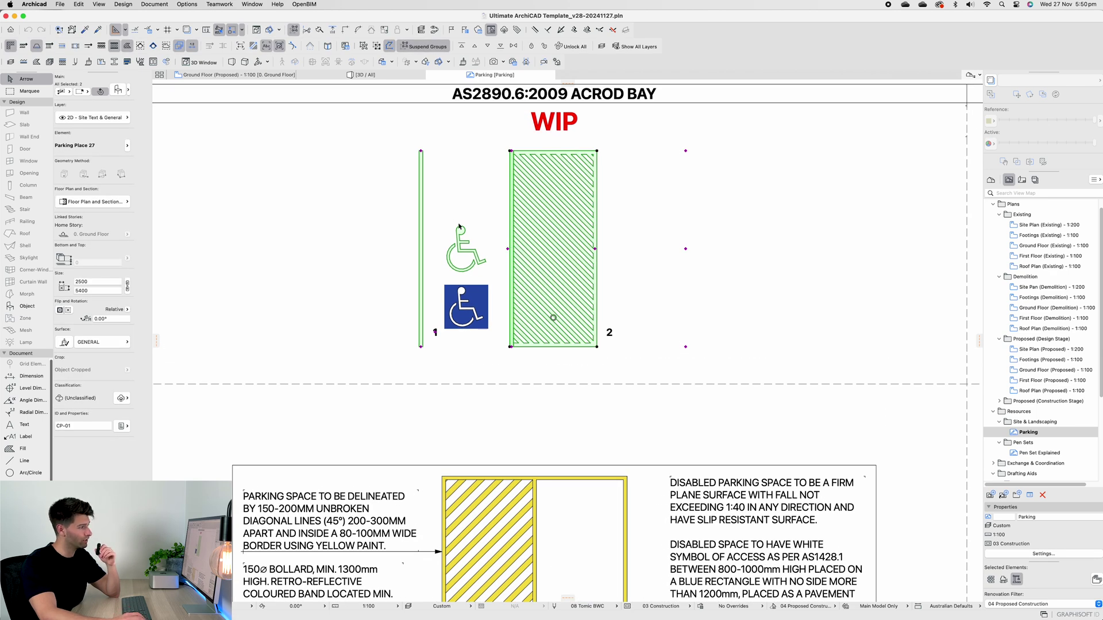
{"action": "left_click", "coordinate": [486, 210]}
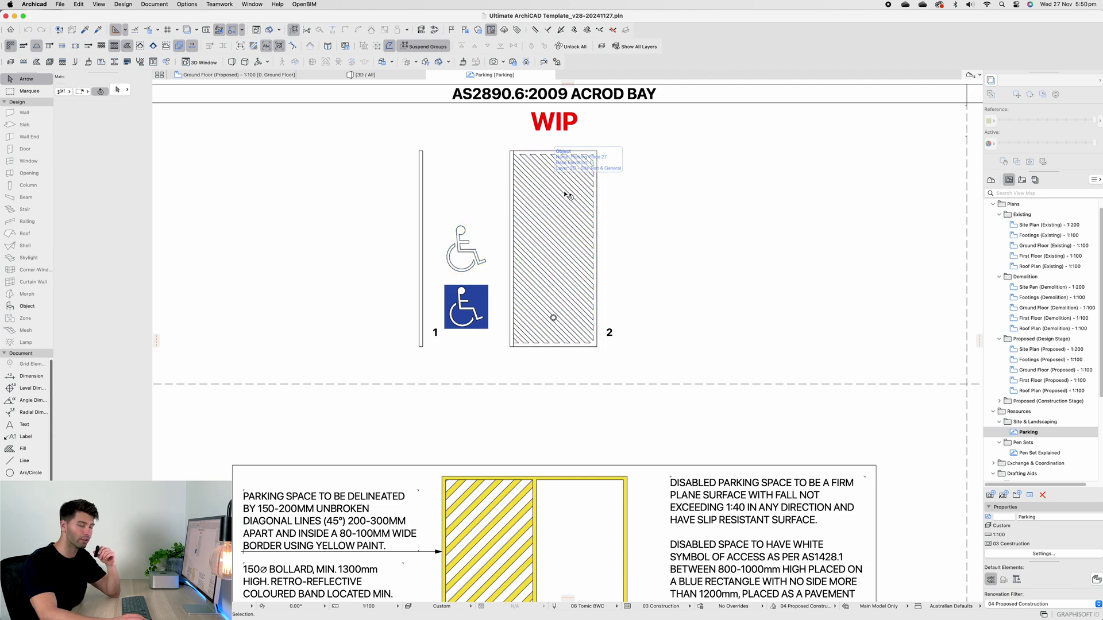
{"action": "scroll", "coordinate": [549, 190], "scroll_direction": "down", "scroll_amount": 2}
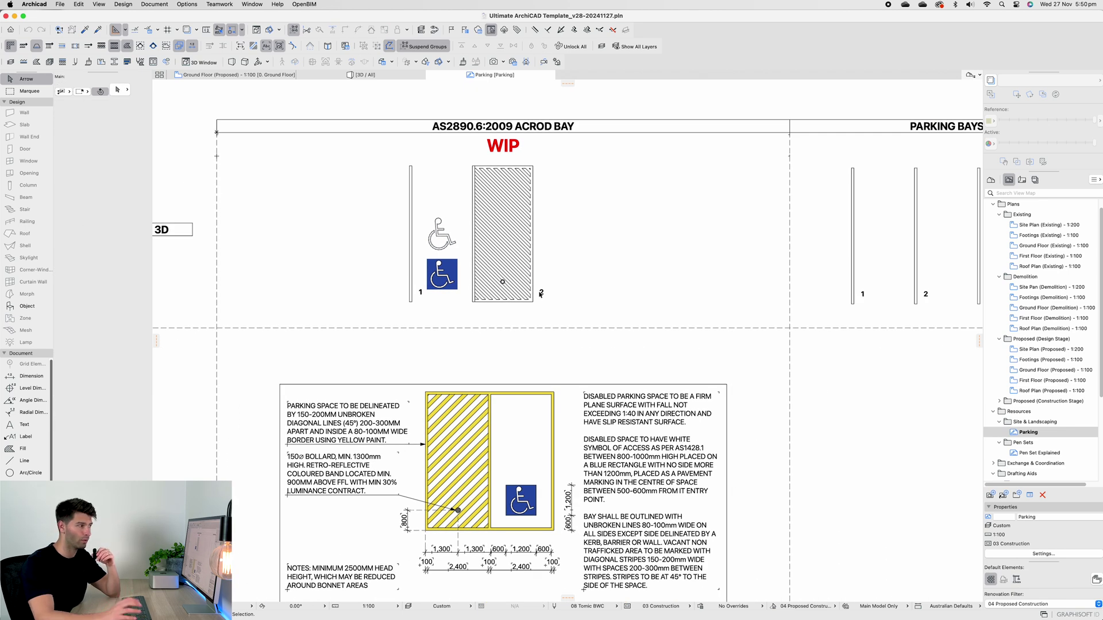
{"action": "left_click", "coordinate": [500, 140]}
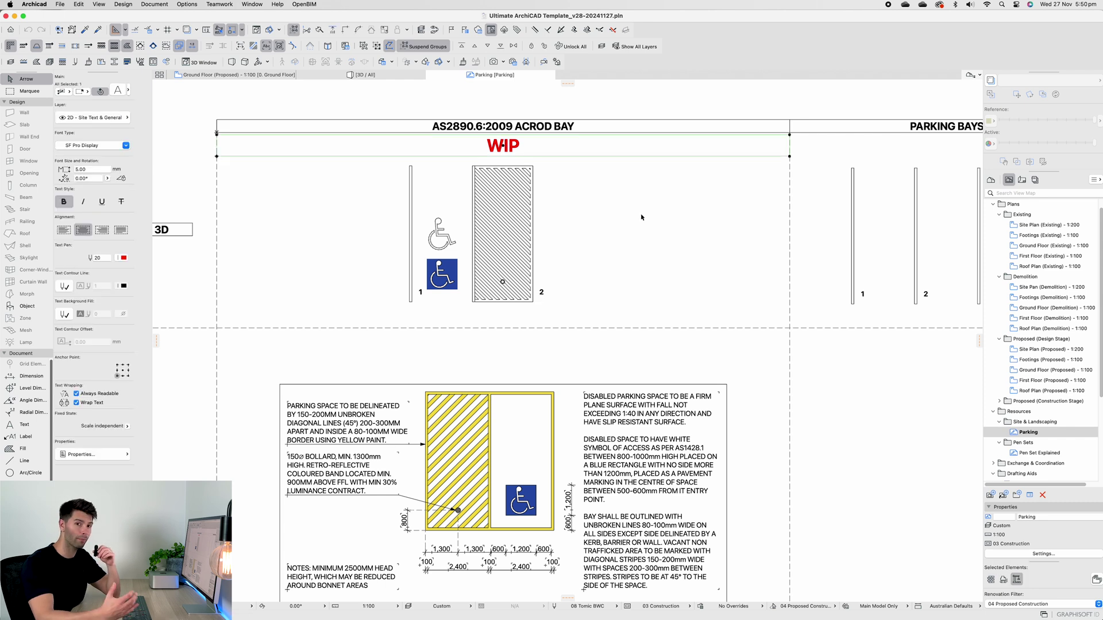
{"action": "left_click", "coordinate": [642, 217]}
{"action": "scroll", "coordinate": [593, 239], "scroll_direction": "down", "scroll_amount": 2}
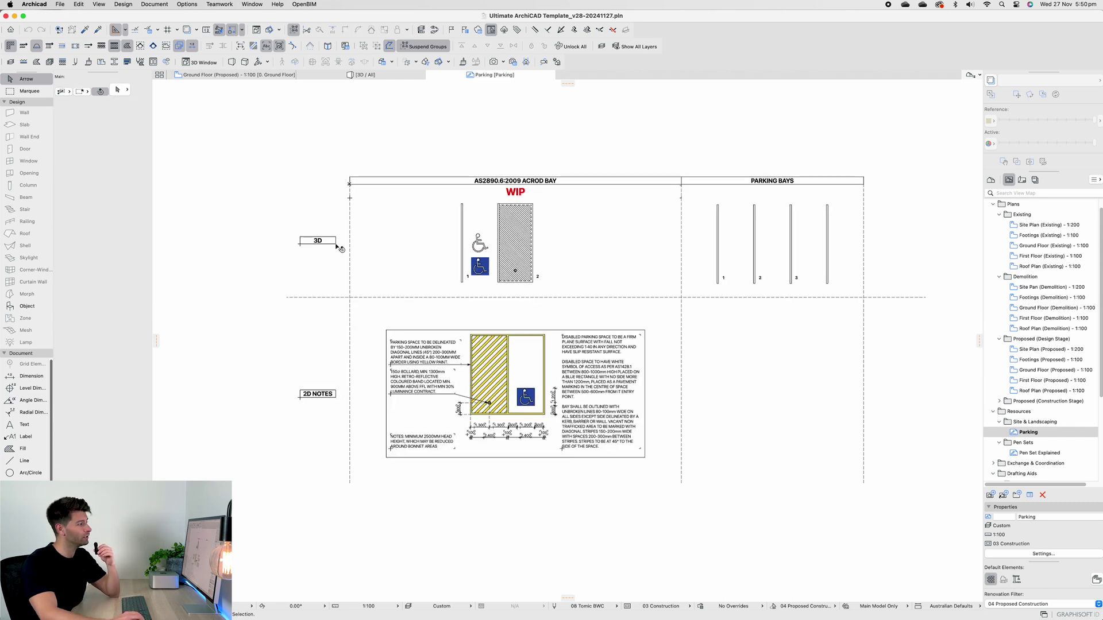
{"action": "scroll", "coordinate": [566, 234], "scroll_direction": "up", "scroll_amount": 1}
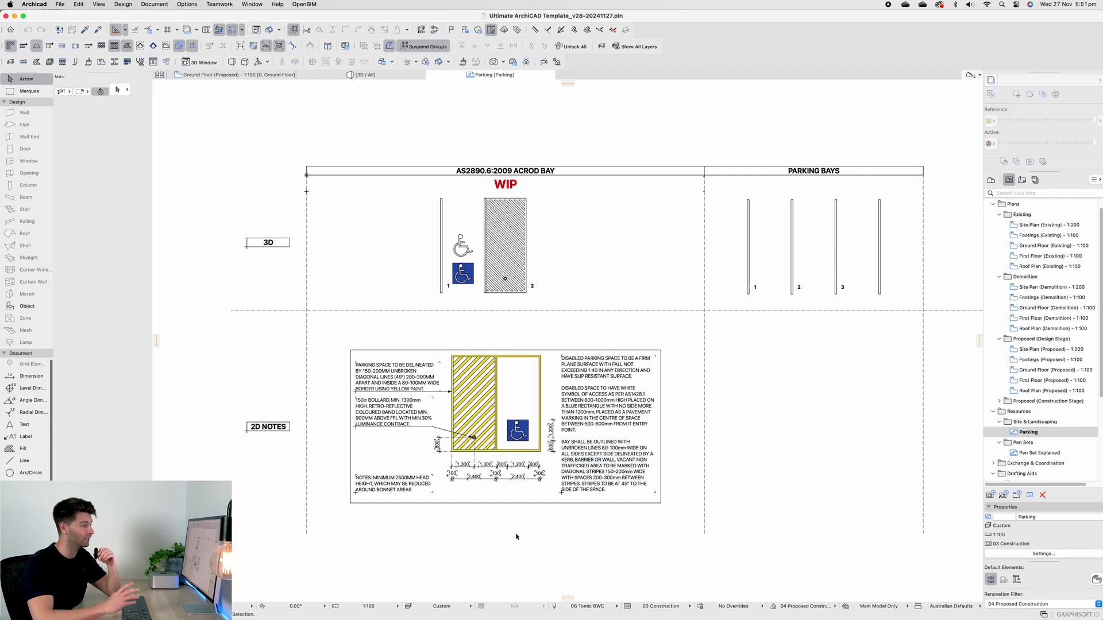
{"action": "scroll", "coordinate": [517, 469], "scroll_direction": "up", "scroll_amount": 4}
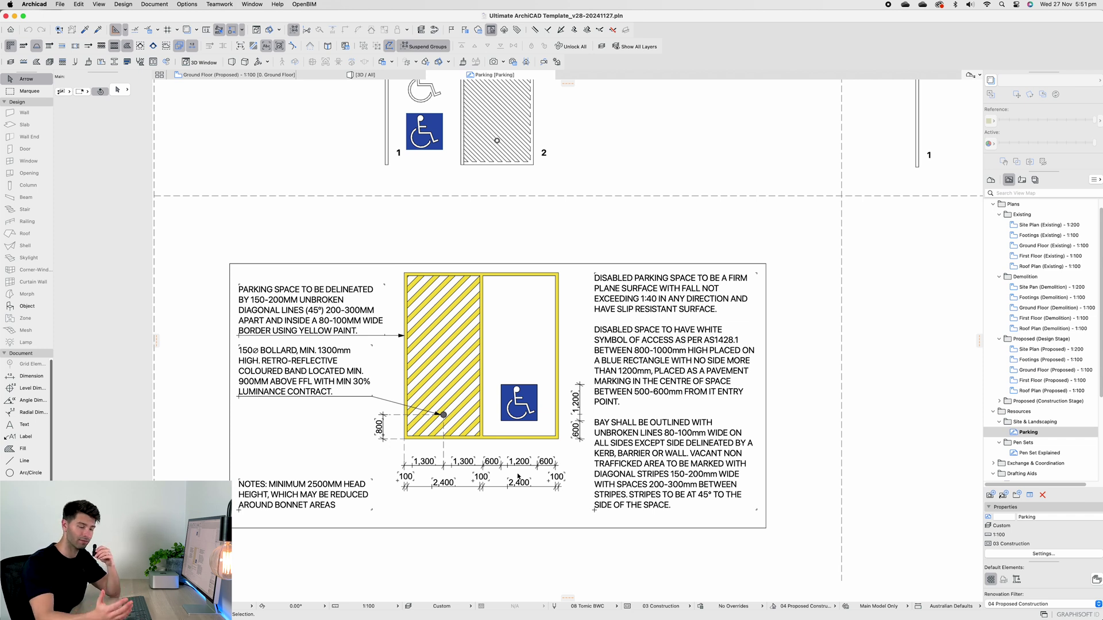
{"action": "scroll", "coordinate": [518, 476], "scroll_direction": "up", "scroll_amount": 3}
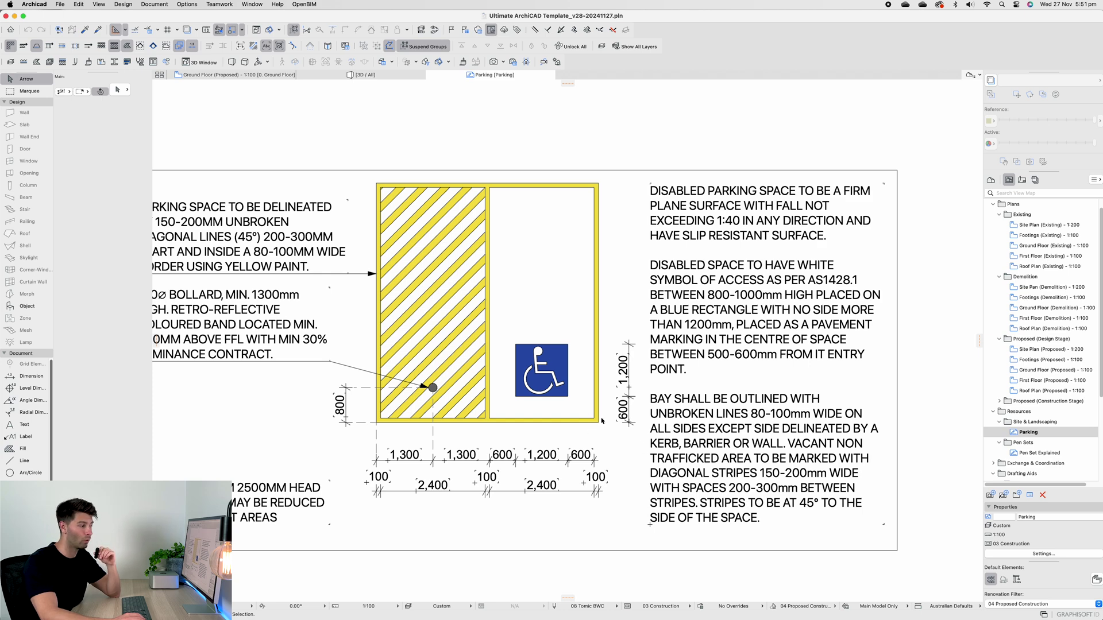
{"action": "scroll", "coordinate": [534, 437], "scroll_direction": "down", "scroll_amount": 2}
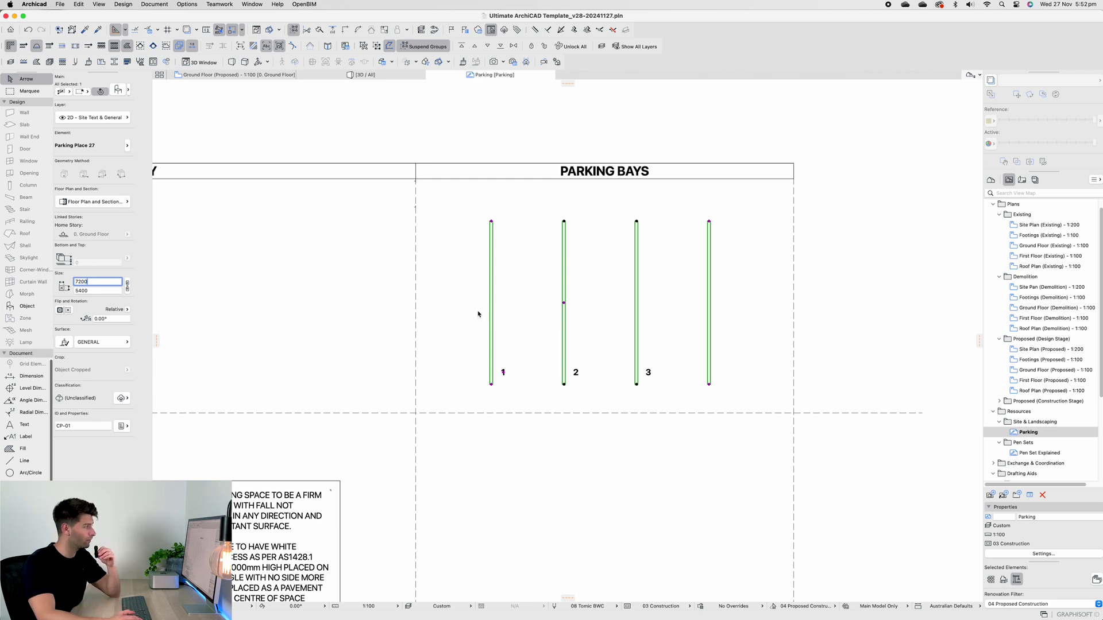
- Resize the parking place object to 7500 wide by 5500 high, then deselect it
{"action": "double_click", "coordinate": [81, 281]}
{"action": "type", "text": "7500"}
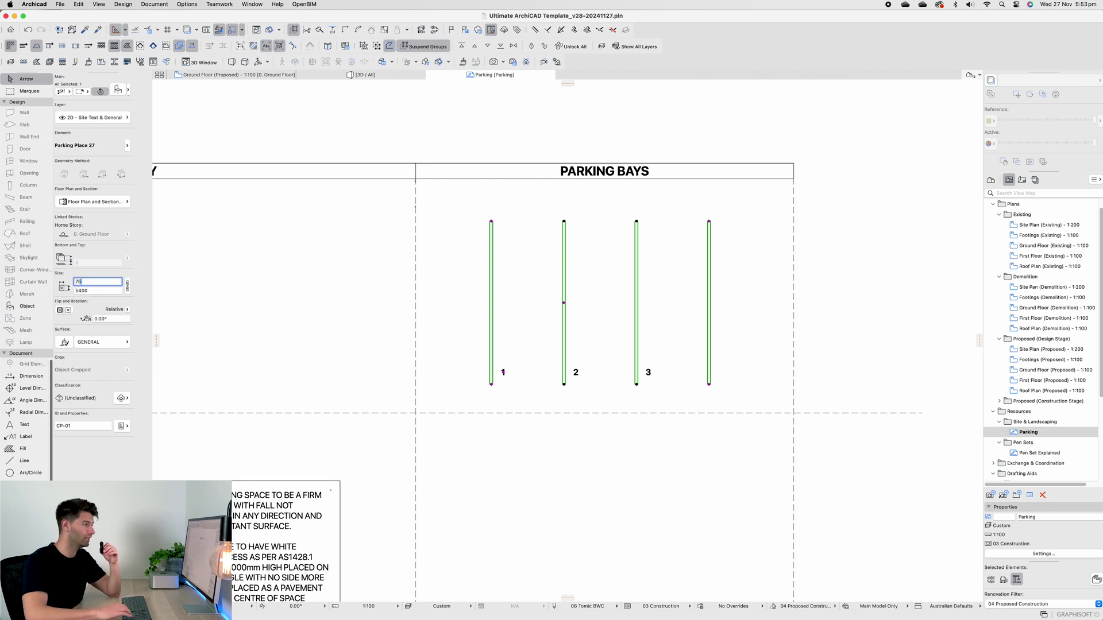
{"action": "key", "text": "Return"}
{"action": "double_click", "coordinate": [81, 291]}
{"action": "type", "text": "5500"}
{"action": "key", "text": "Return"}
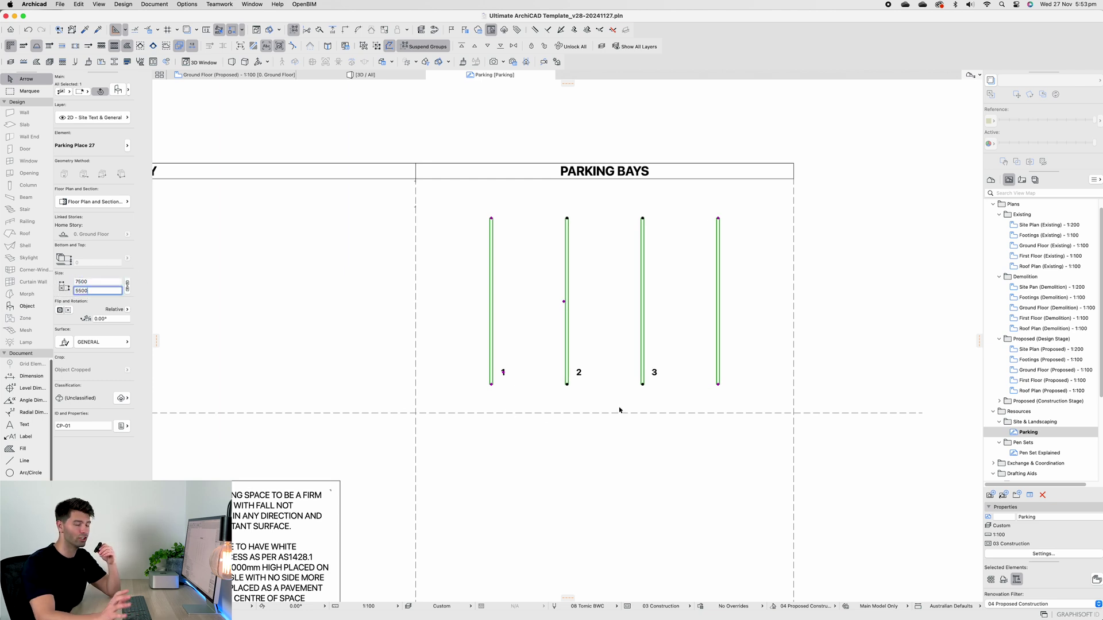
{"action": "scroll", "coordinate": [446, 534], "scroll_direction": "down", "scroll_amount": 5}
{"action": "left_click", "coordinate": [446, 534]}
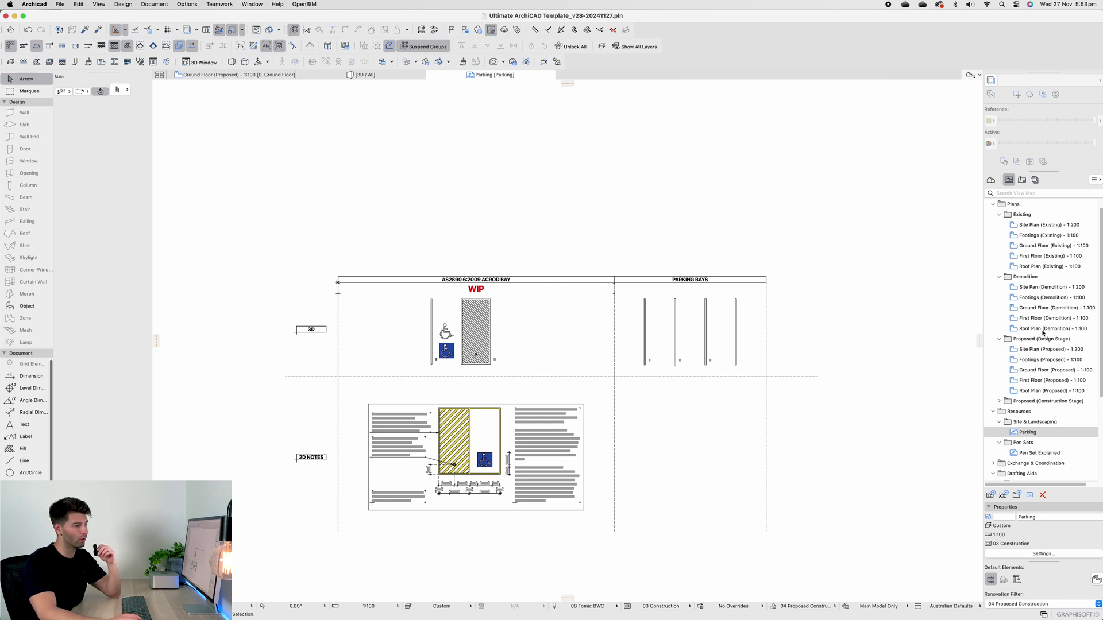
- Open the Ground Floor (Proposed) plan and show the Wall tool's composite list with all folders
{"action": "double_click", "coordinate": [1041, 370]}
{"action": "left_click", "coordinate": [38, 114]}
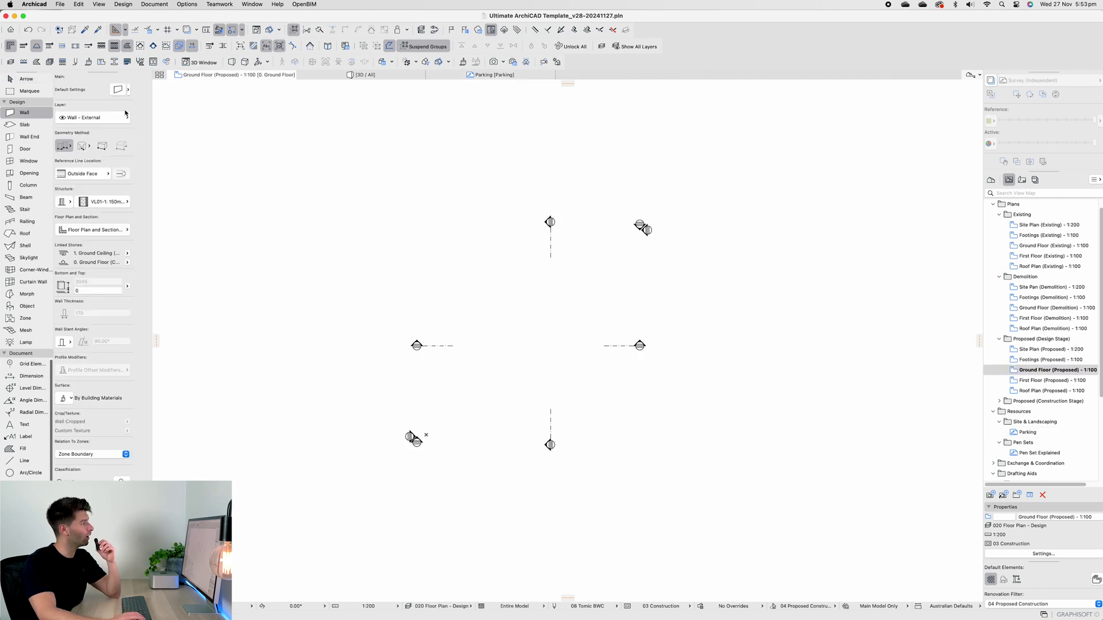
{"action": "left_click", "coordinate": [112, 202]}
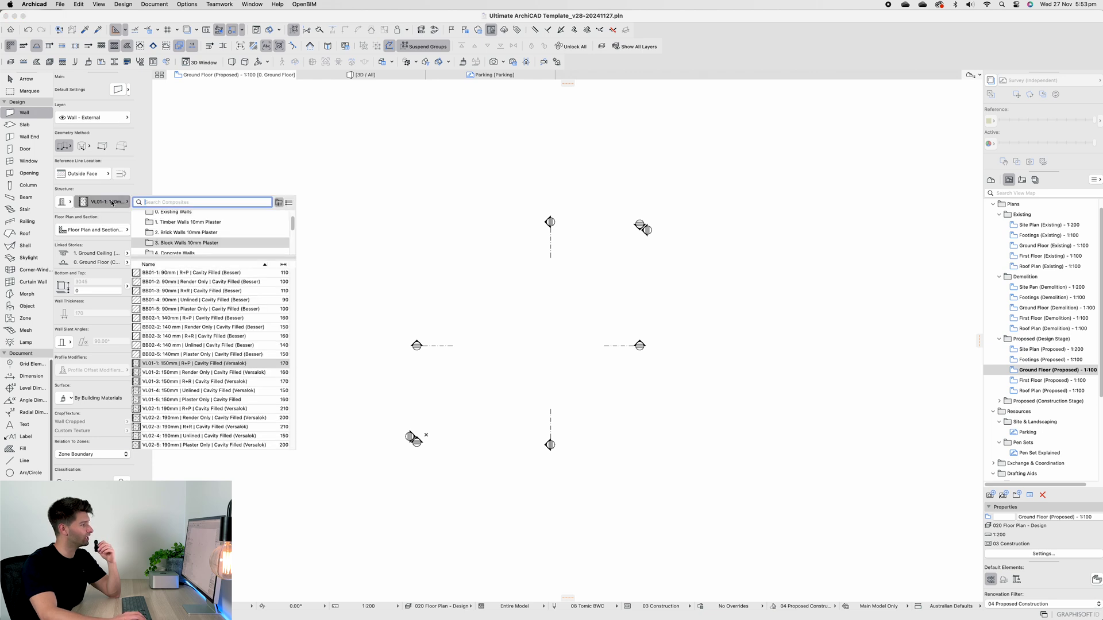
{"action": "left_click_drag", "start_coordinate": [215, 259], "coordinate": [216, 348]}
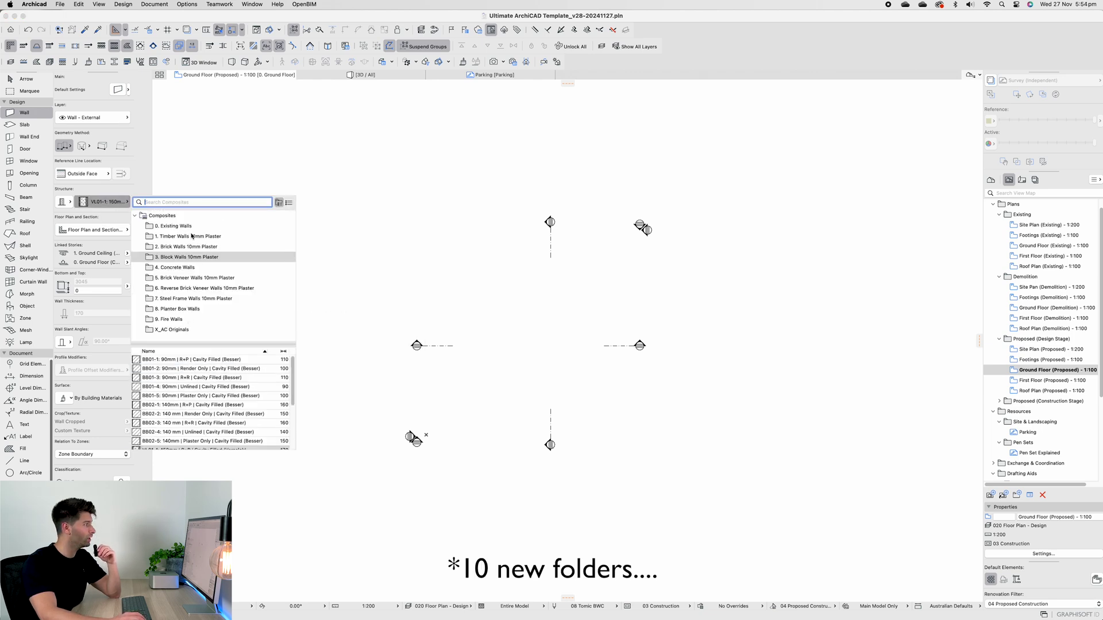
- Browse every composite folder from Existing Walls to X_AC Originals, then open the full Composites settings
{"action": "left_click", "coordinate": [193, 227]}
{"action": "left_click", "coordinate": [199, 237]}
{"action": "left_click", "coordinate": [200, 246]}
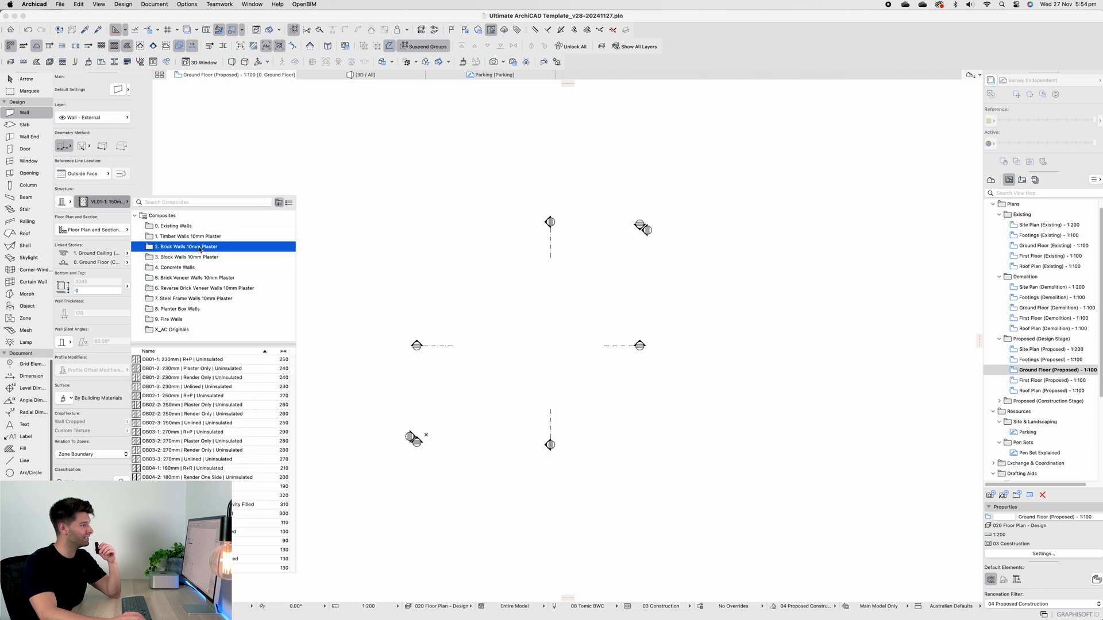
{"action": "left_click", "coordinate": [201, 257]}
{"action": "left_click", "coordinate": [199, 267]}
{"action": "left_click", "coordinate": [199, 281]}
{"action": "left_click", "coordinate": [200, 290]}
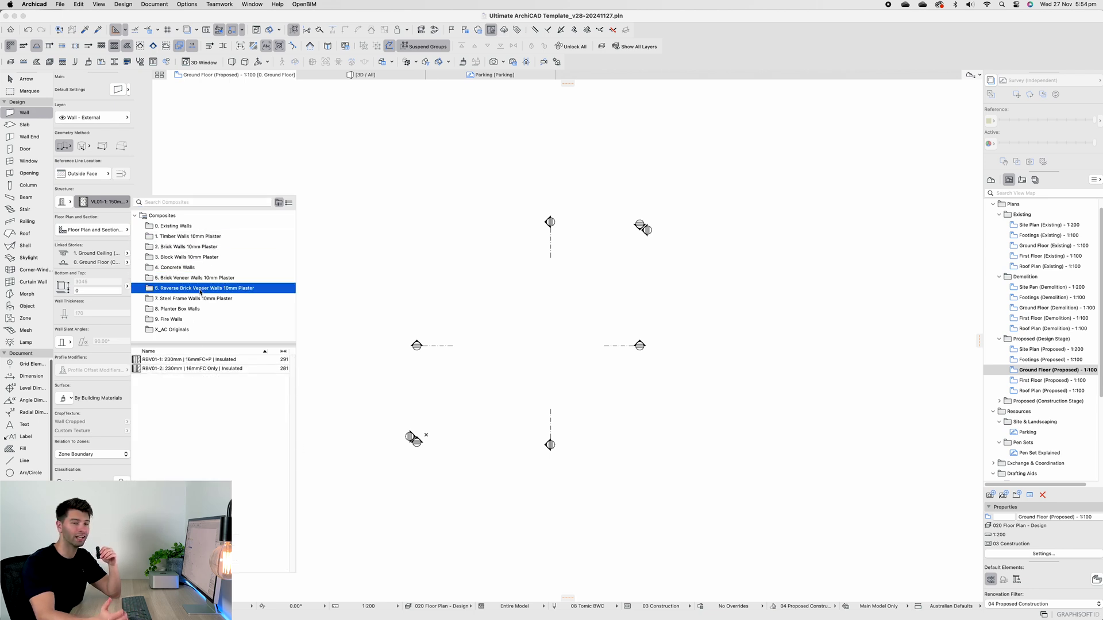
{"action": "left_click", "coordinate": [198, 299]}
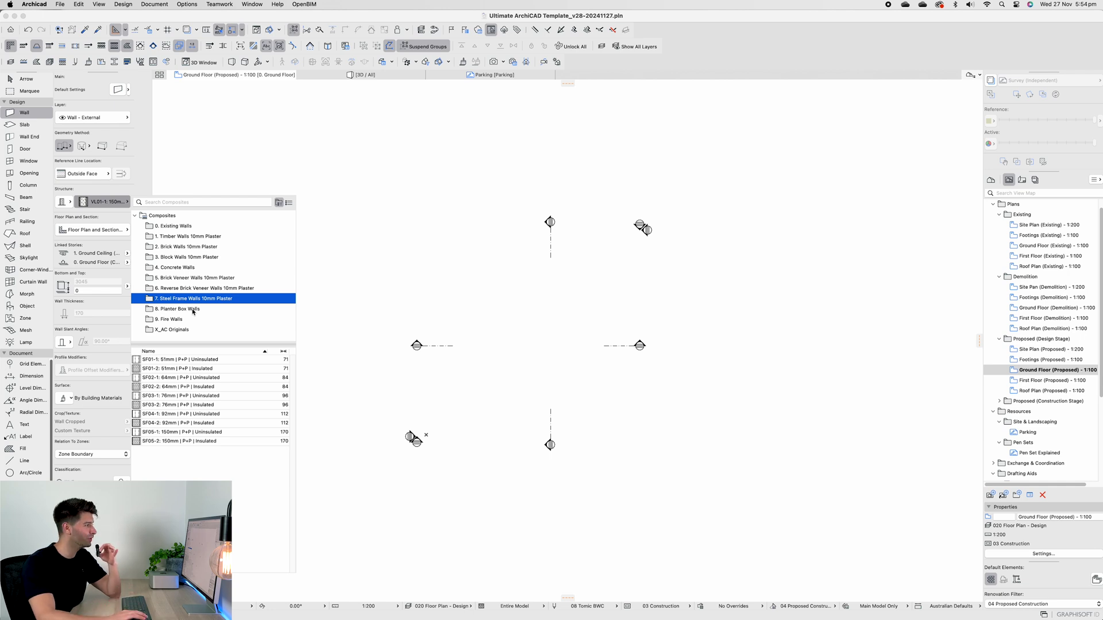
{"action": "left_click", "coordinate": [193, 310]}
{"action": "left_click", "coordinate": [193, 320]}
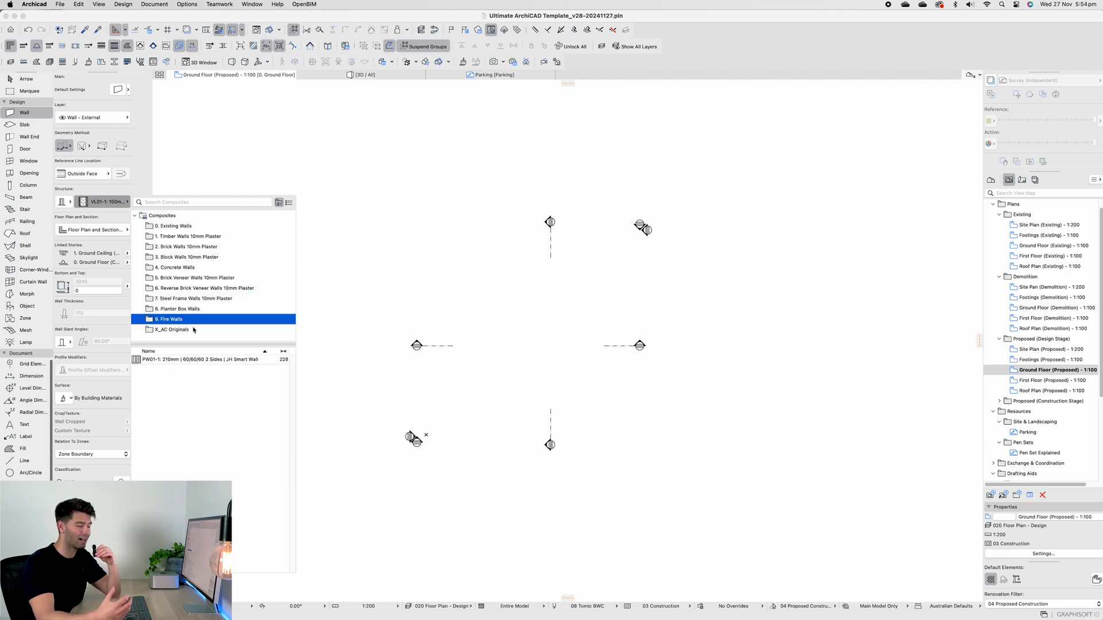
{"action": "left_click", "coordinate": [193, 330]}
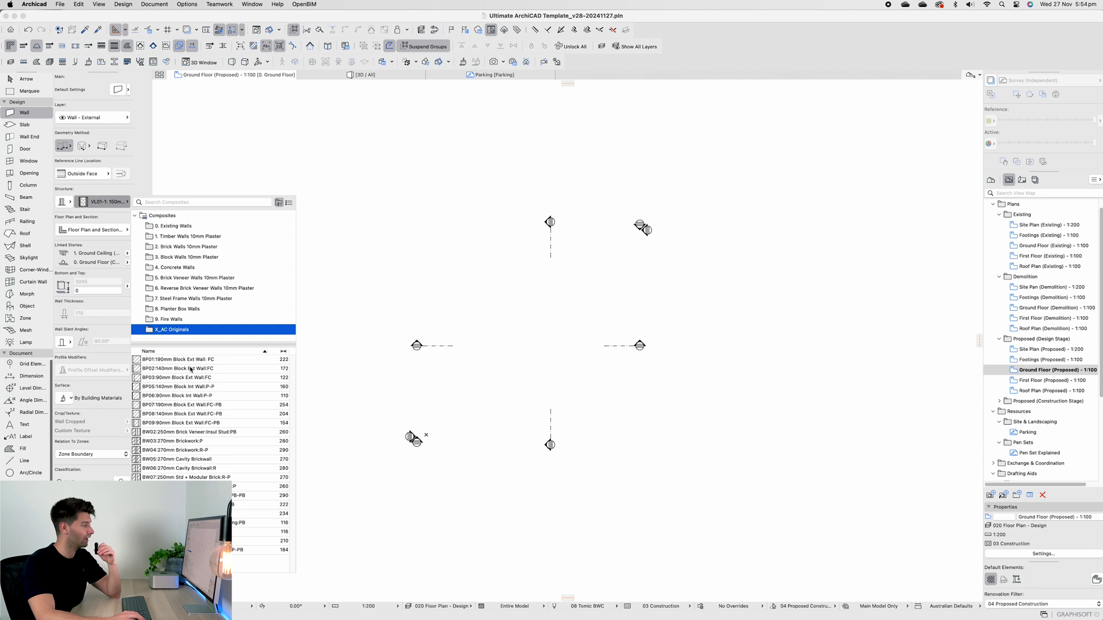
{"action": "double_click", "coordinate": [235, 337]}
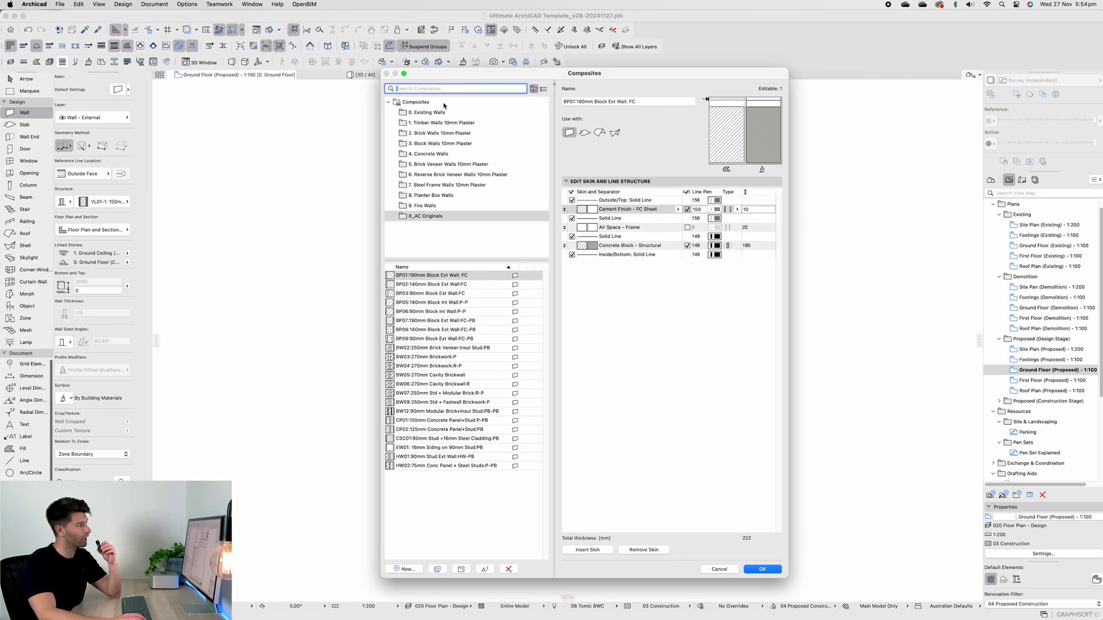
- Show the 0. Existing Walls folder and inspect the EW01-1 90mm generic wall build-up
{"action": "left_click", "coordinate": [448, 114]}
{"action": "left_click", "coordinate": [439, 277]}
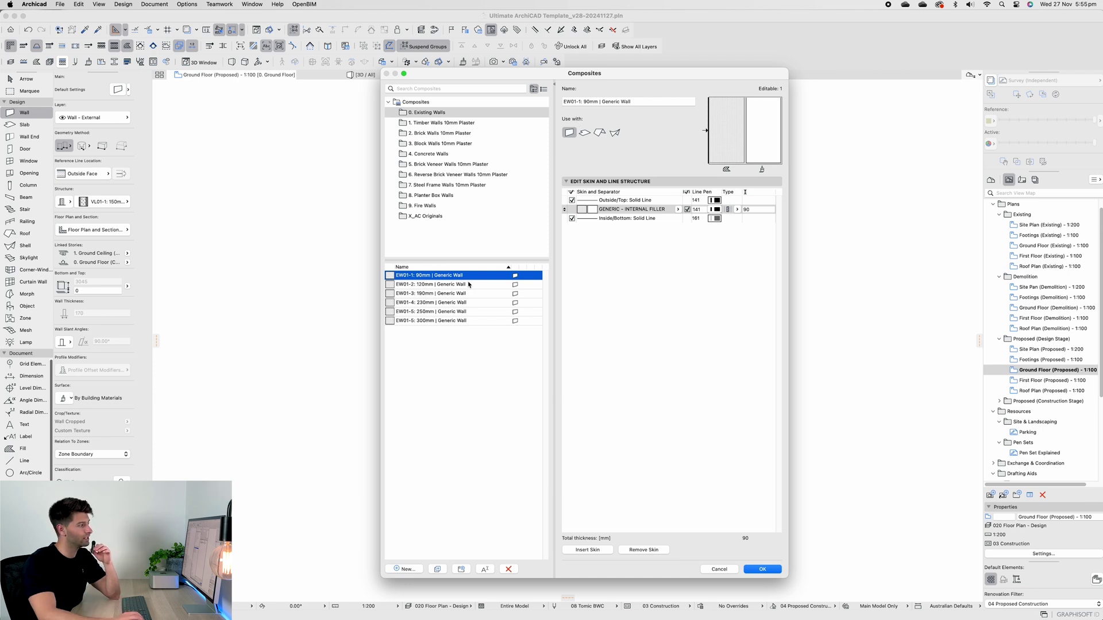
{"action": "mouse_move", "coordinate": [467, 285]}
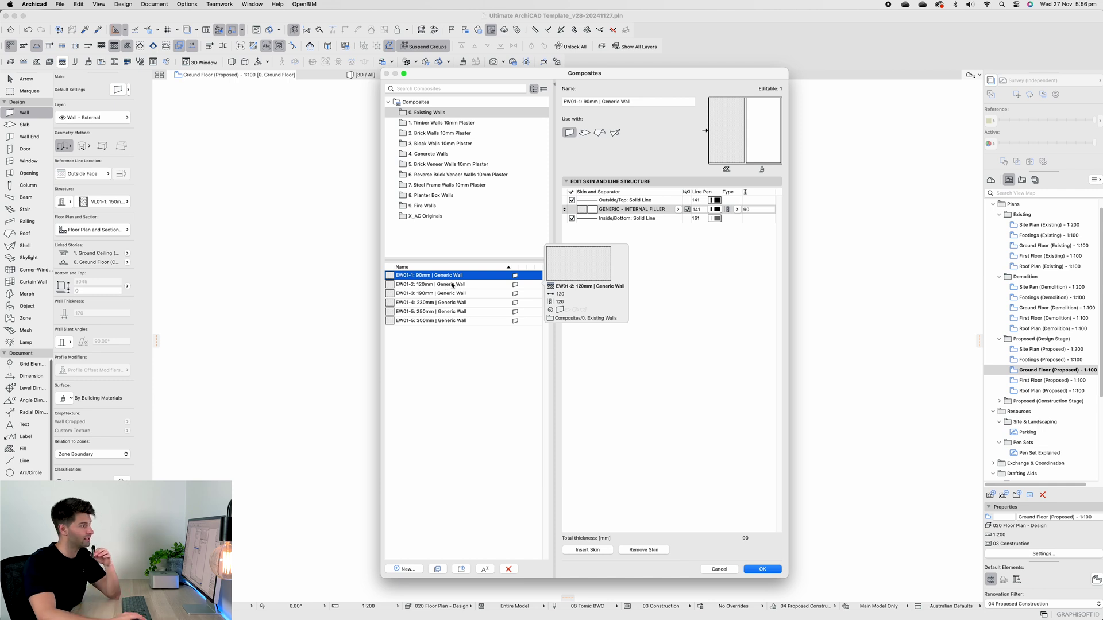
- Inspect the EW01-2, EW01-3 and EW01-5 generic wall composites
{"action": "left_click", "coordinate": [458, 289]}
{"action": "left_click", "coordinate": [458, 293]}
{"action": "left_click", "coordinate": [461, 311]}
- Open Timber Walls 10mm Plaster and compare TF01-1, TF02-1 and TF03-1, ending on TF01-1
{"action": "left_click", "coordinate": [442, 122]}
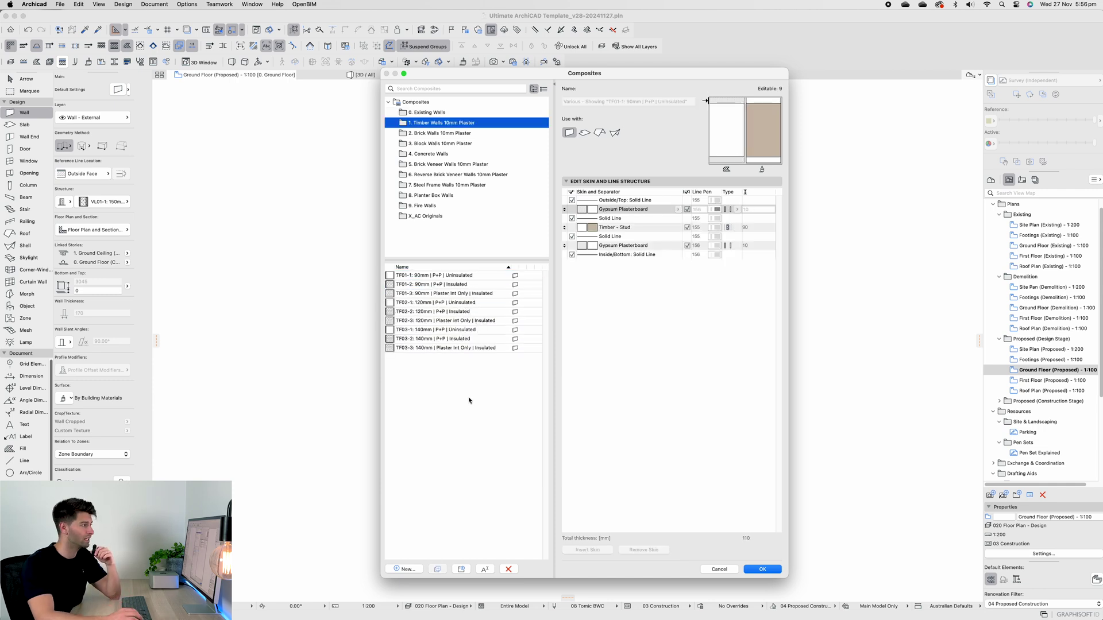
{"action": "left_click", "coordinate": [415, 275]}
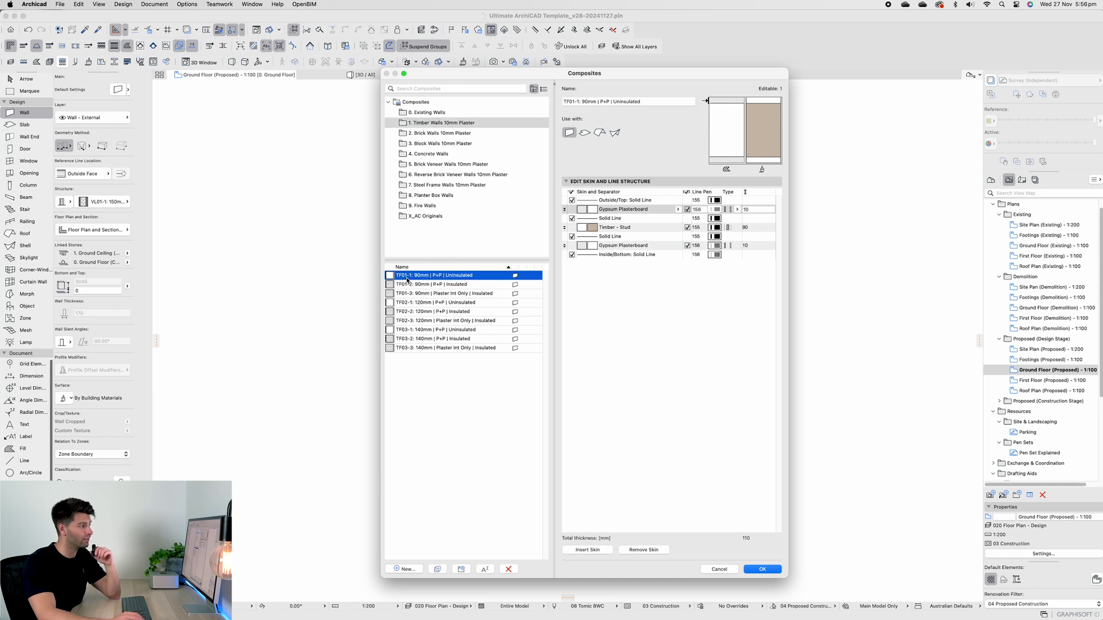
{"action": "left_click", "coordinate": [415, 294]}
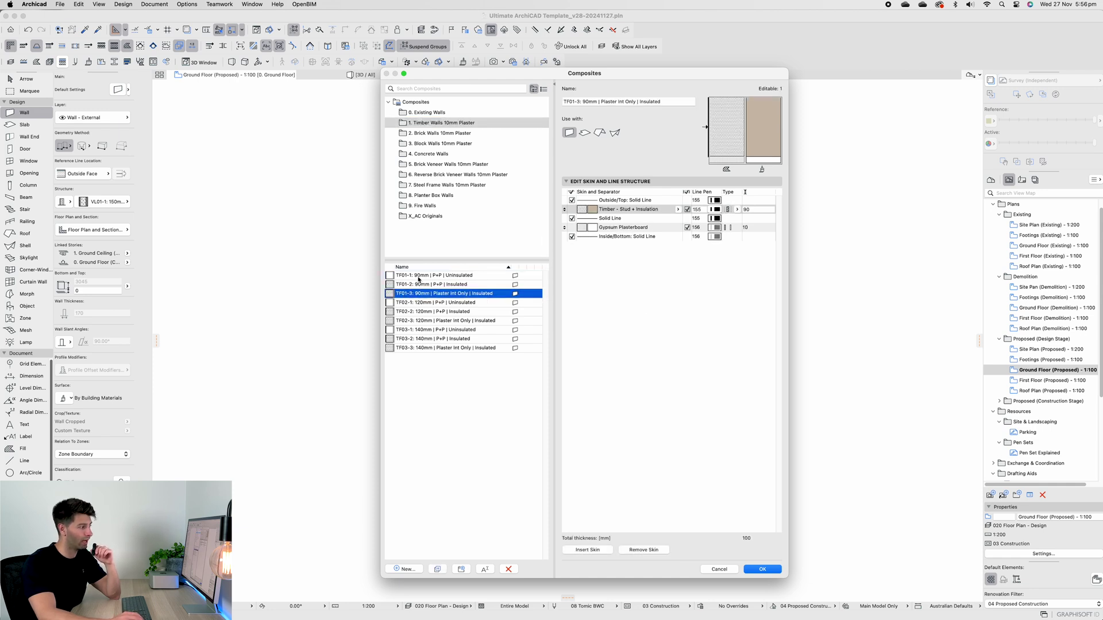
{"action": "key", "text": "shift+Up"}
{"action": "key", "text": "shift+Up"}
{"action": "left_click", "coordinate": [425, 305]}
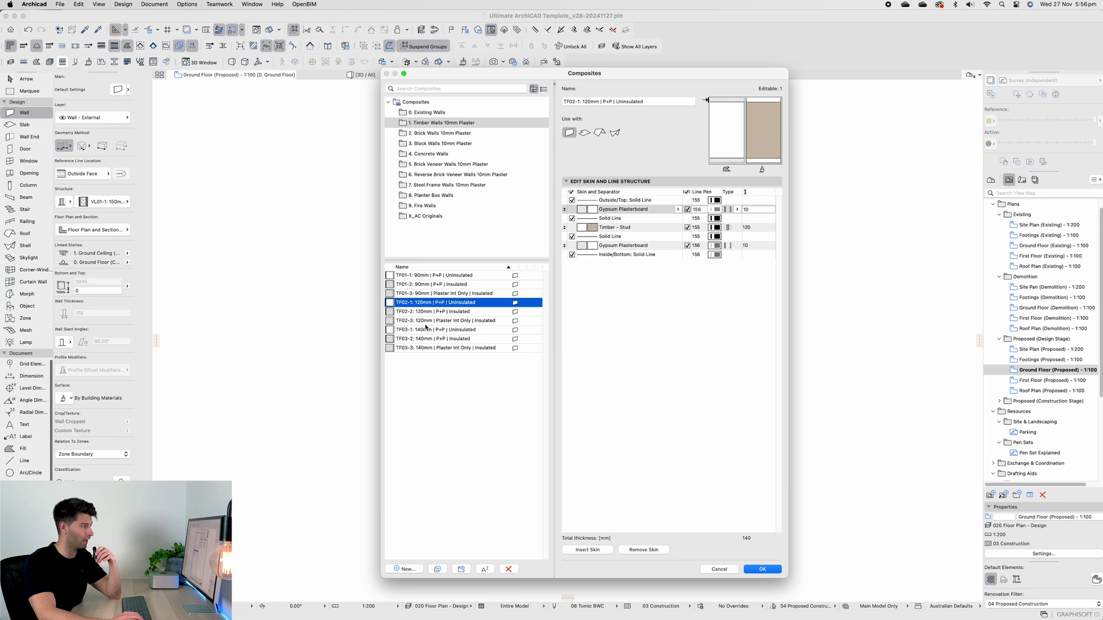
{"action": "left_click", "coordinate": [424, 284]}
{"action": "left_click", "coordinate": [423, 276]}
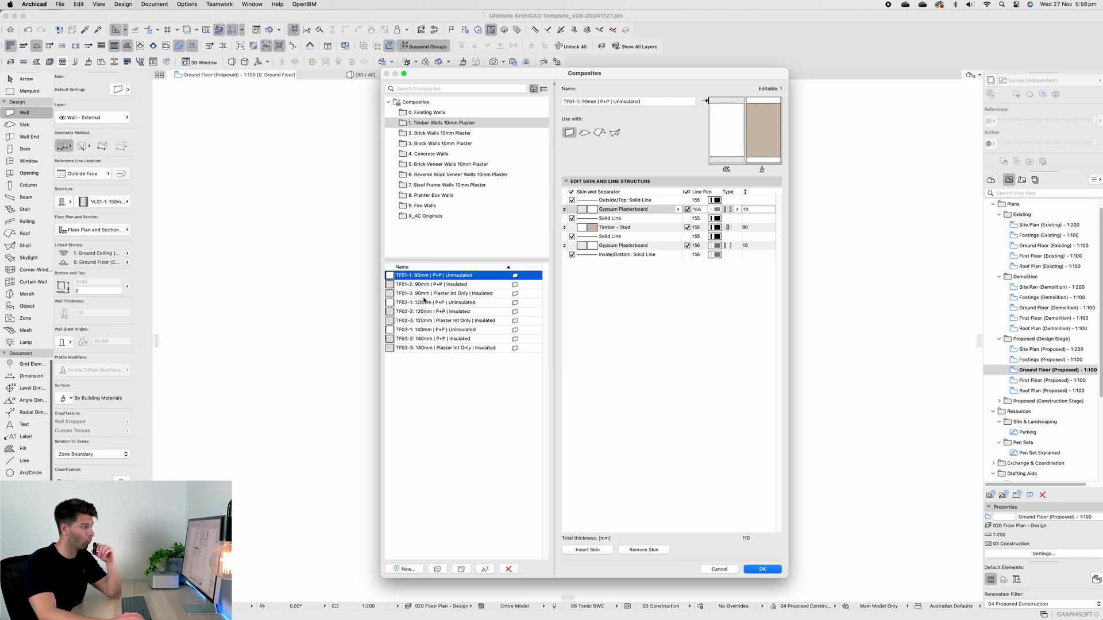
{"action": "left_click", "coordinate": [423, 302]}
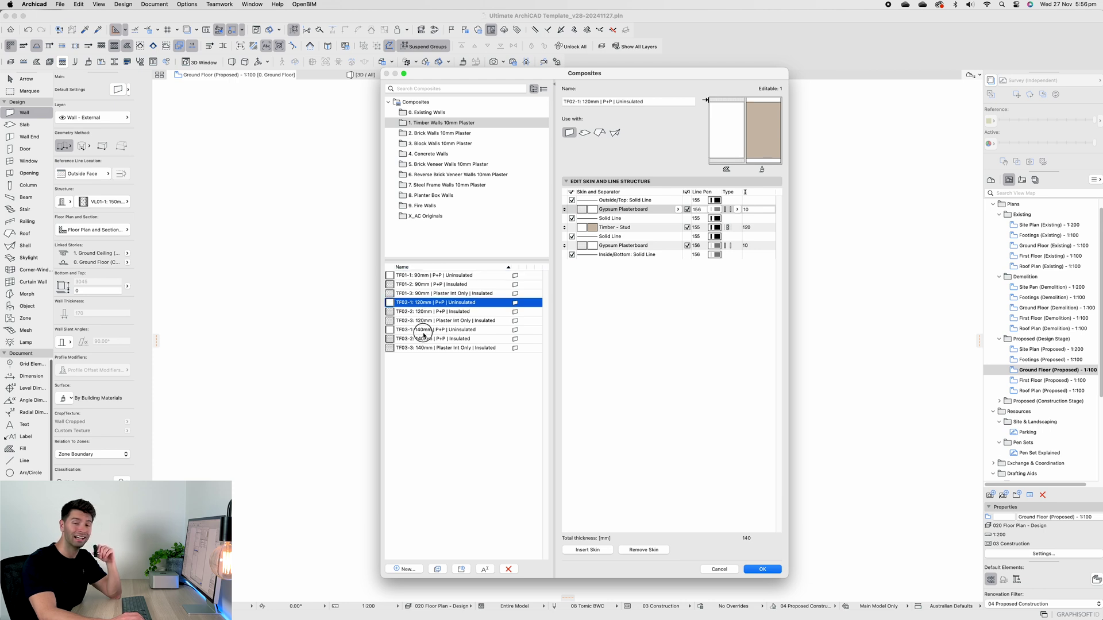
{"action": "left_click", "coordinate": [423, 332]}
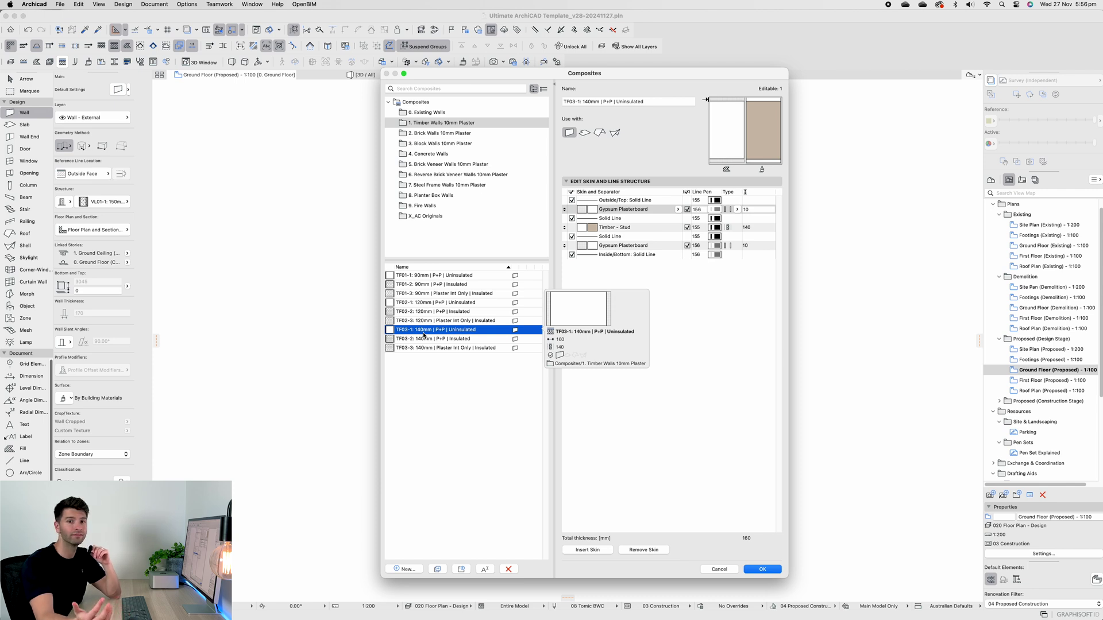
{"action": "left_click", "coordinate": [454, 275]}
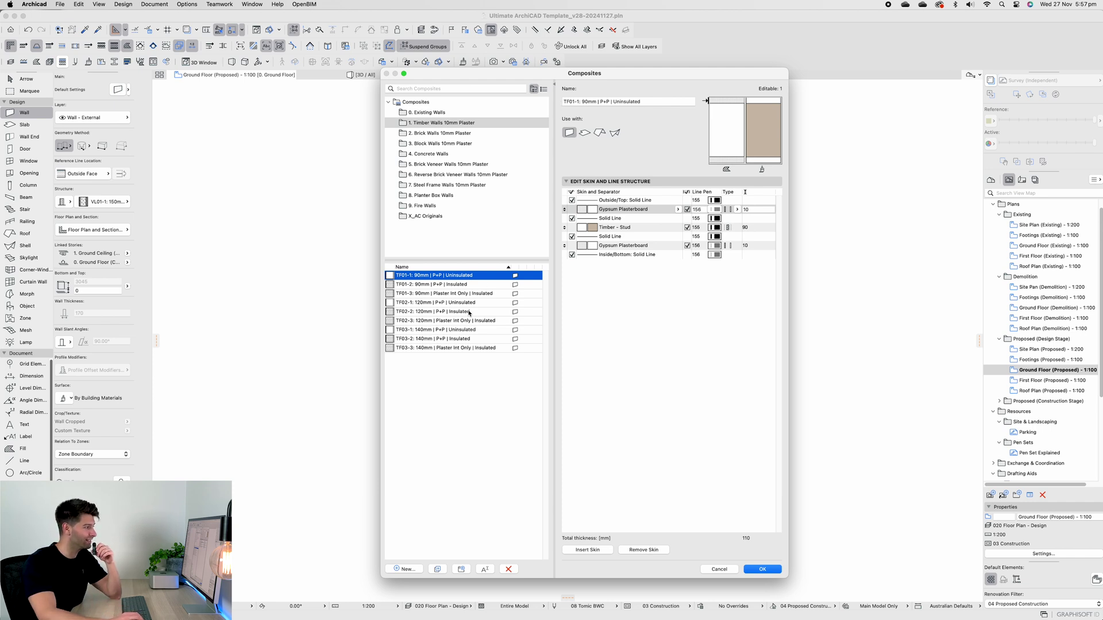
- Inspect insulated TF01-2, then TF01-3 Plaster Int Only at 100 mm total thickness
{"action": "left_click", "coordinate": [412, 284]}
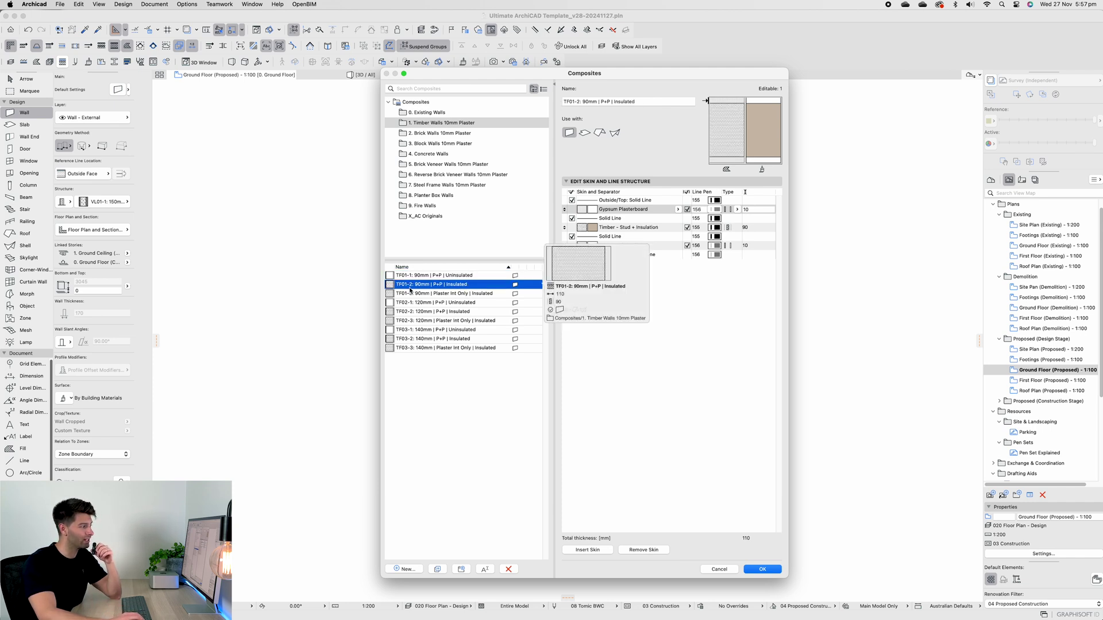
{"action": "left_click", "coordinate": [463, 293]}
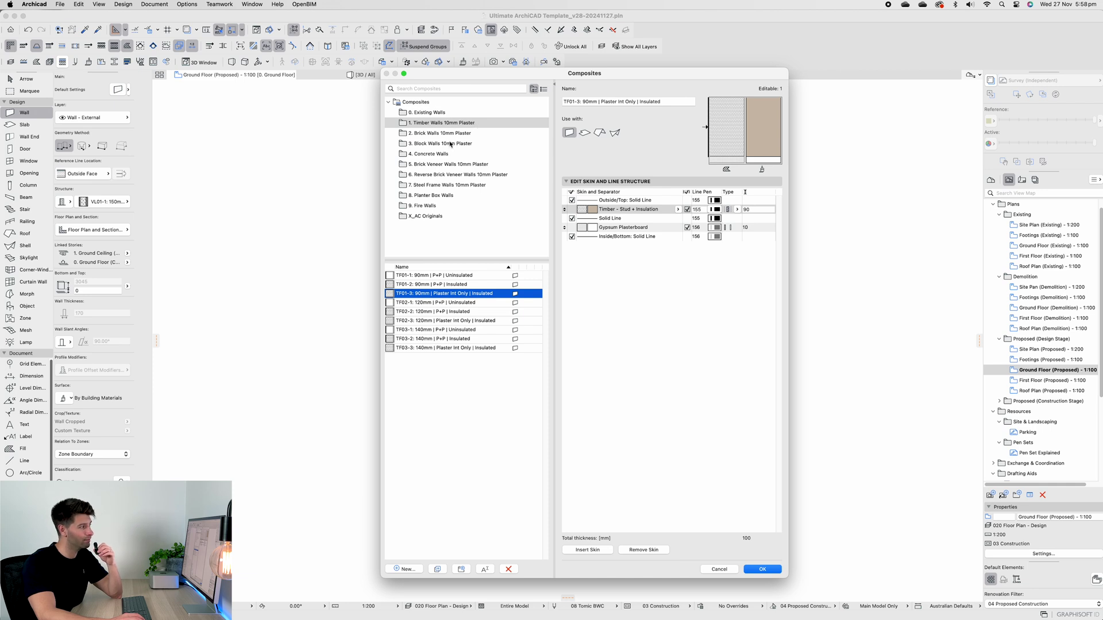
- Review brick composites DB01-1 to DB05-1 (230, 250, 270, 190 and 300mm walls)
{"action": "left_click", "coordinate": [437, 133]}
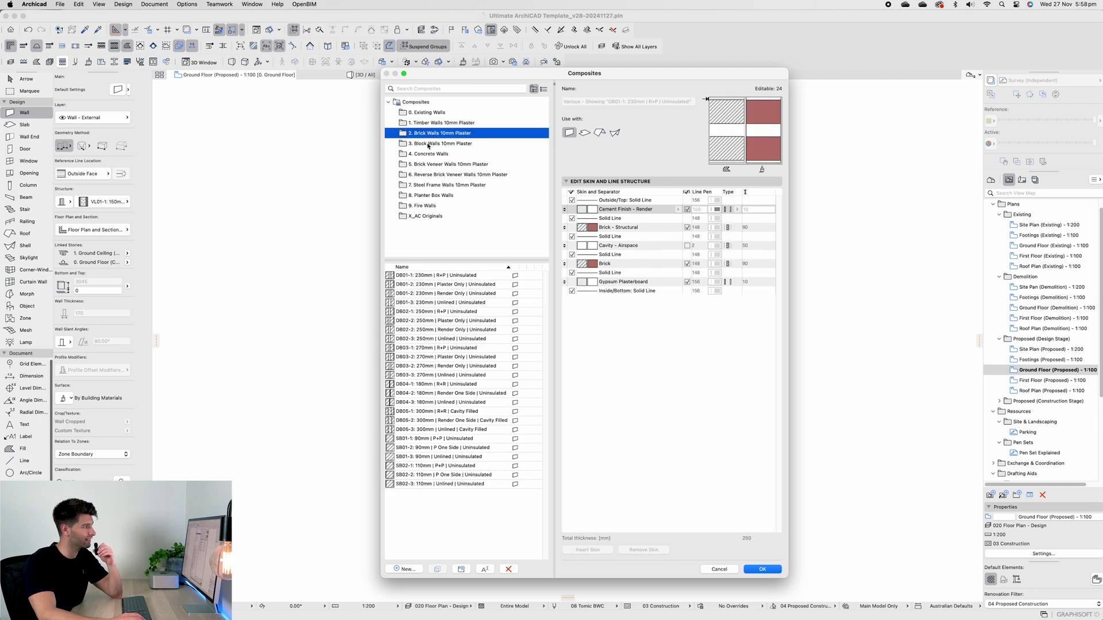
{"action": "left_click", "coordinate": [434, 144]}
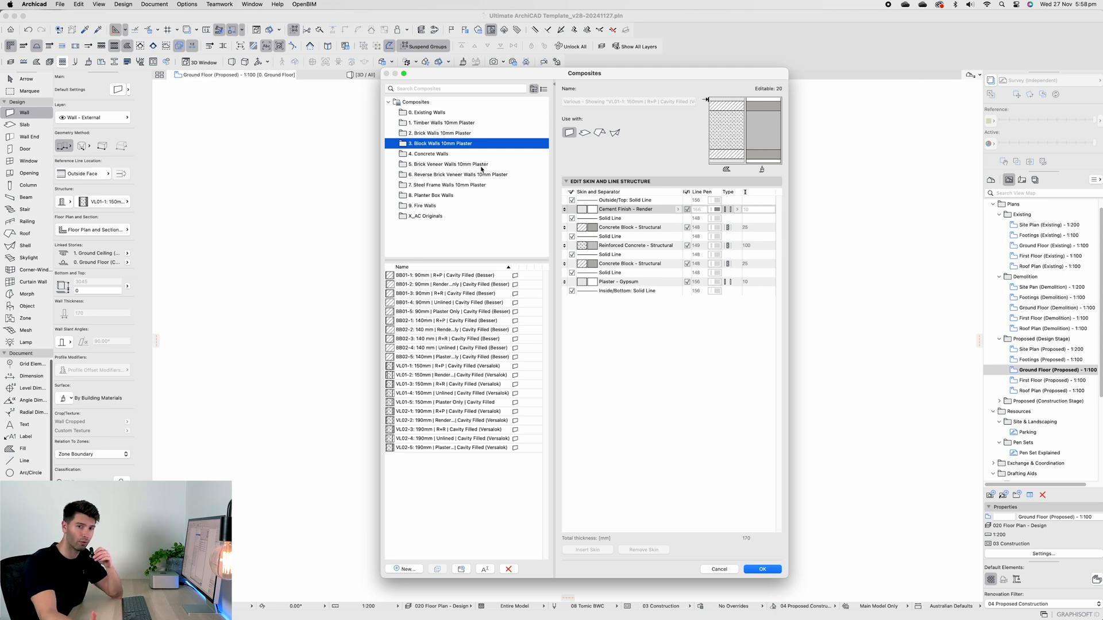
{"action": "key", "text": "Up"}
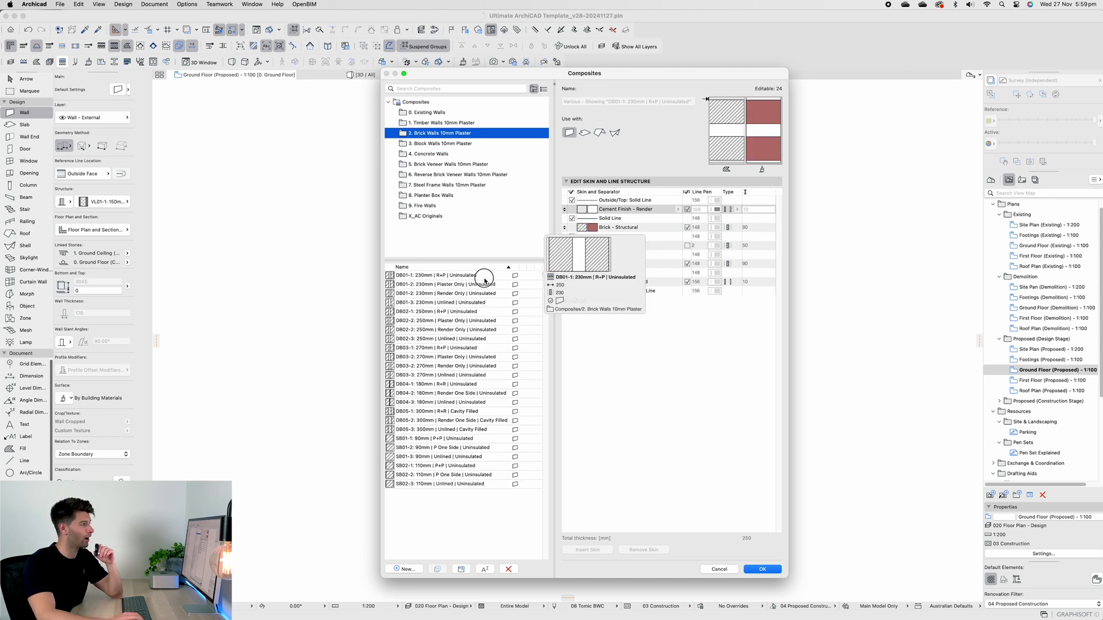
{"action": "left_click", "coordinate": [485, 276]}
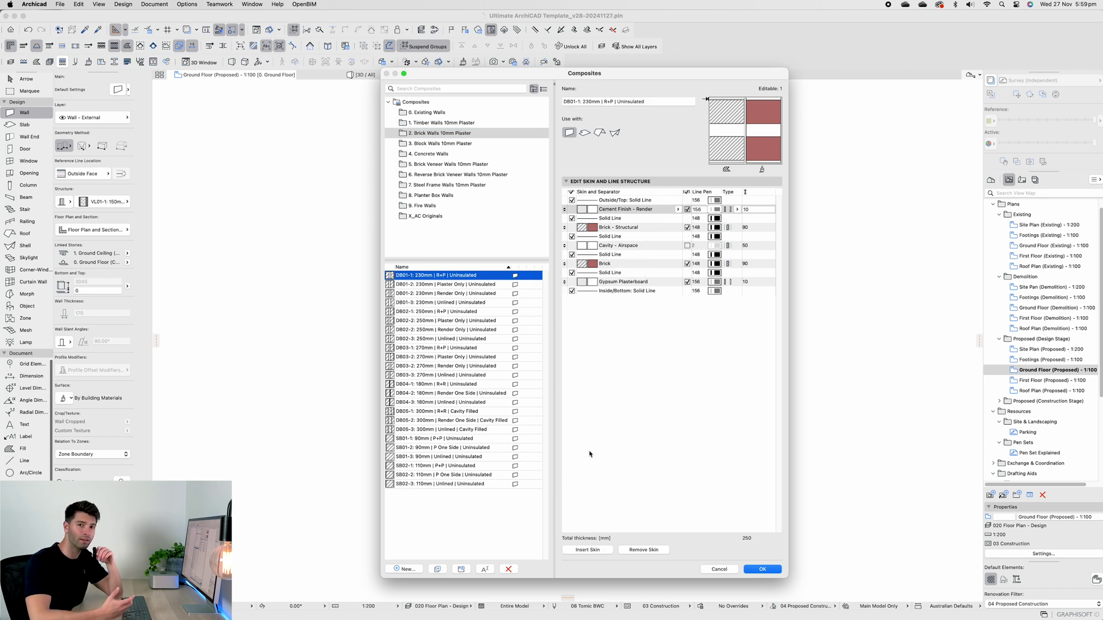
{"action": "key", "text": "Down"}
{"action": "key", "text": "Down"}
{"action": "key", "text": "Down"}
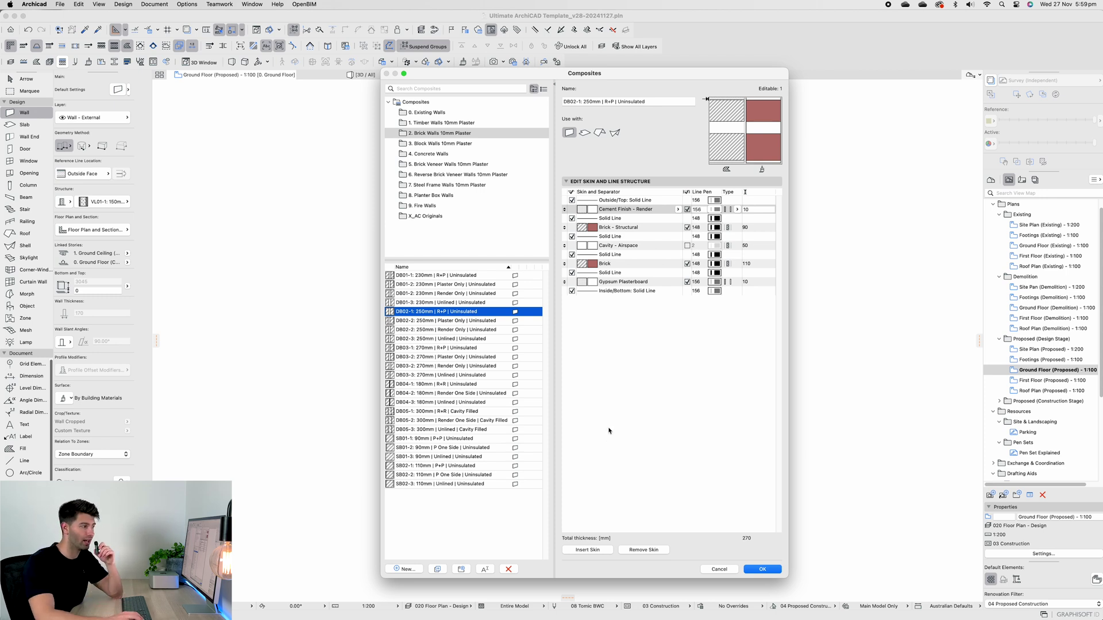
{"action": "key", "text": "Down"}
{"action": "key", "text": "Down"}
{"action": "key", "text": "Down"}
{"action": "key", "text": "Down"}
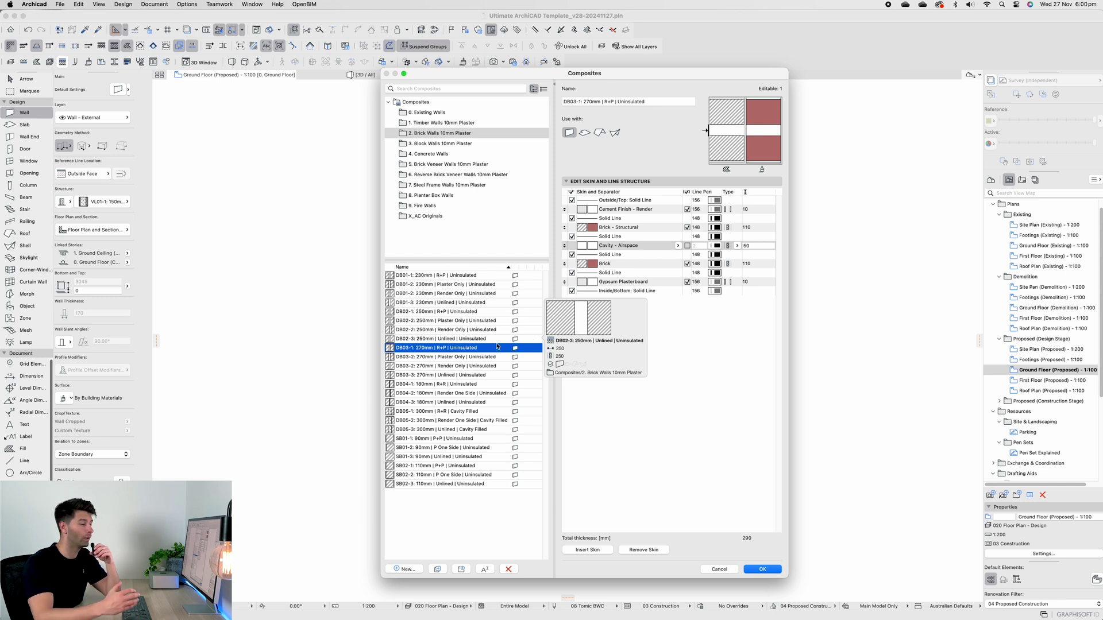
{"action": "left_click", "coordinate": [457, 384]}
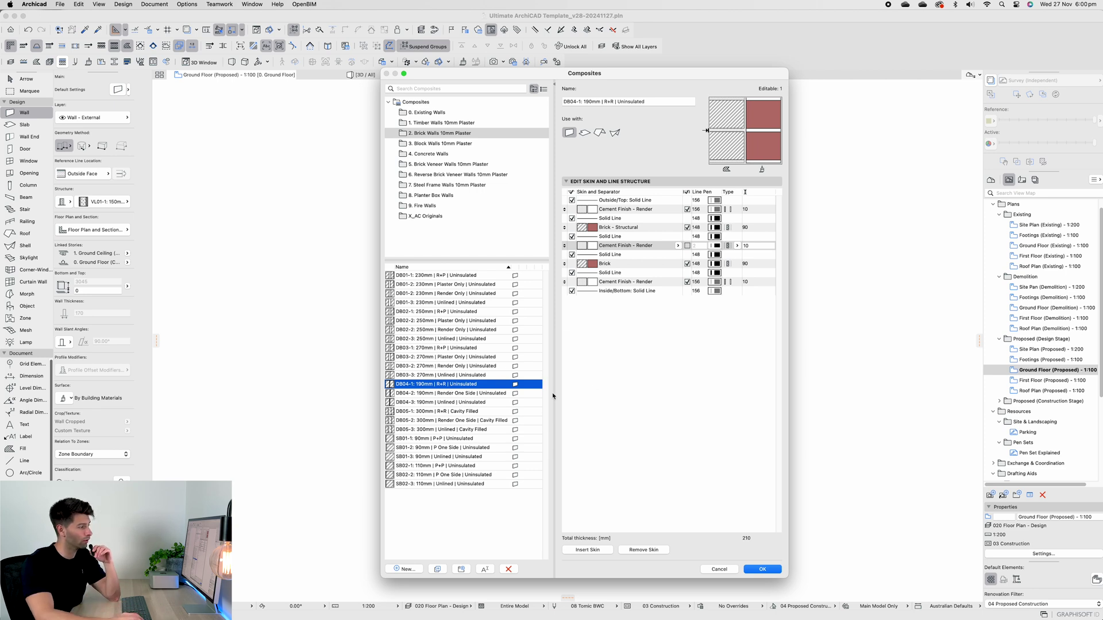
{"action": "left_click", "coordinate": [479, 411]}
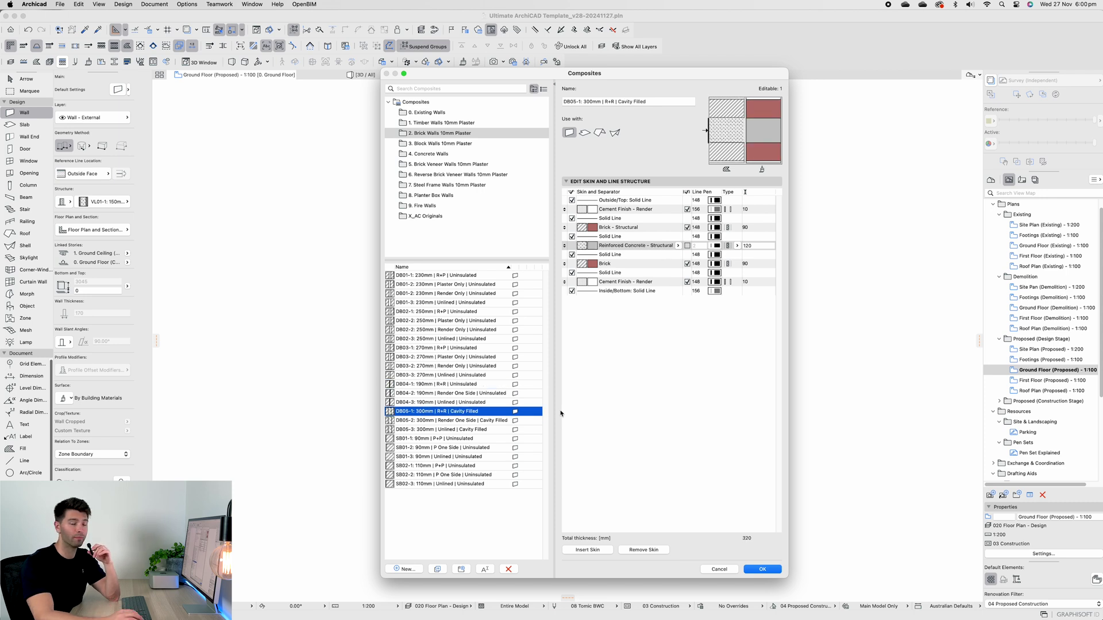
- Inspect the SB01-1 and 110mm SB02-1 layers, then show the 3. Block Walls 10mm Plaster folder
{"action": "left_click", "coordinate": [480, 438]}
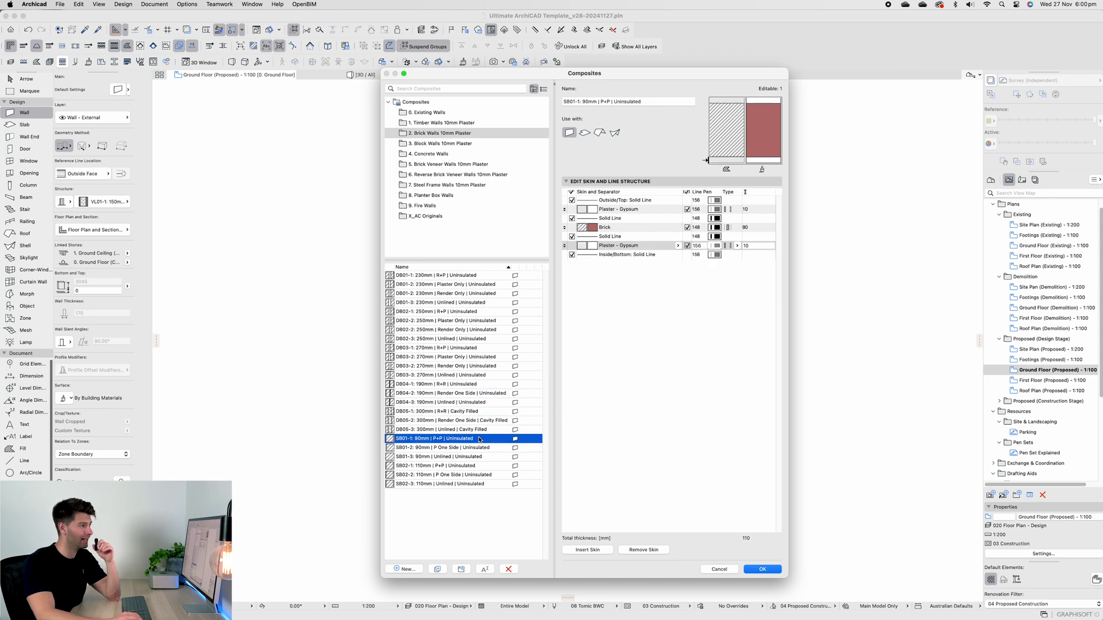
{"action": "left_click", "coordinate": [461, 466]}
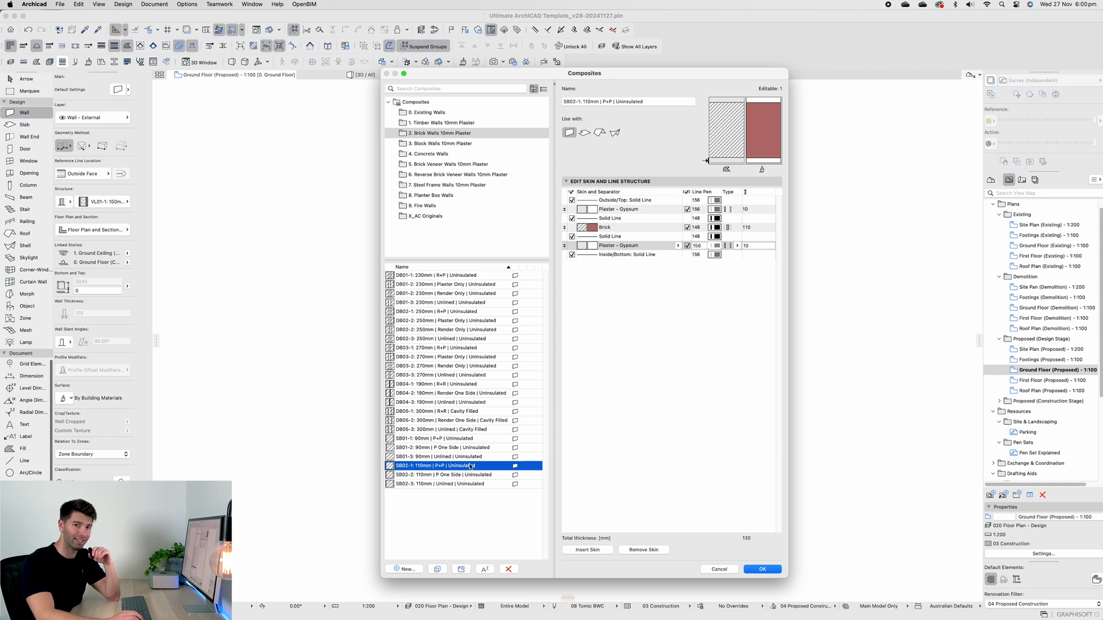
{"action": "left_click", "coordinate": [440, 143]}
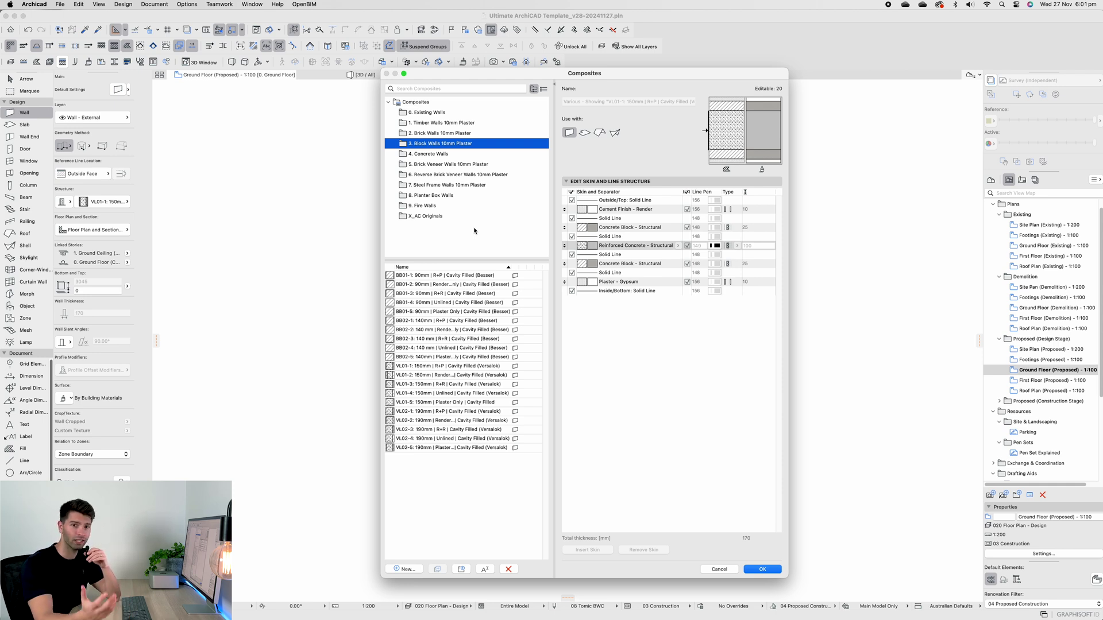
- Switch between block composite BB01-1 and Versalok VL01-1 to compare their skin layers
{"action": "left_click", "coordinate": [483, 277]}
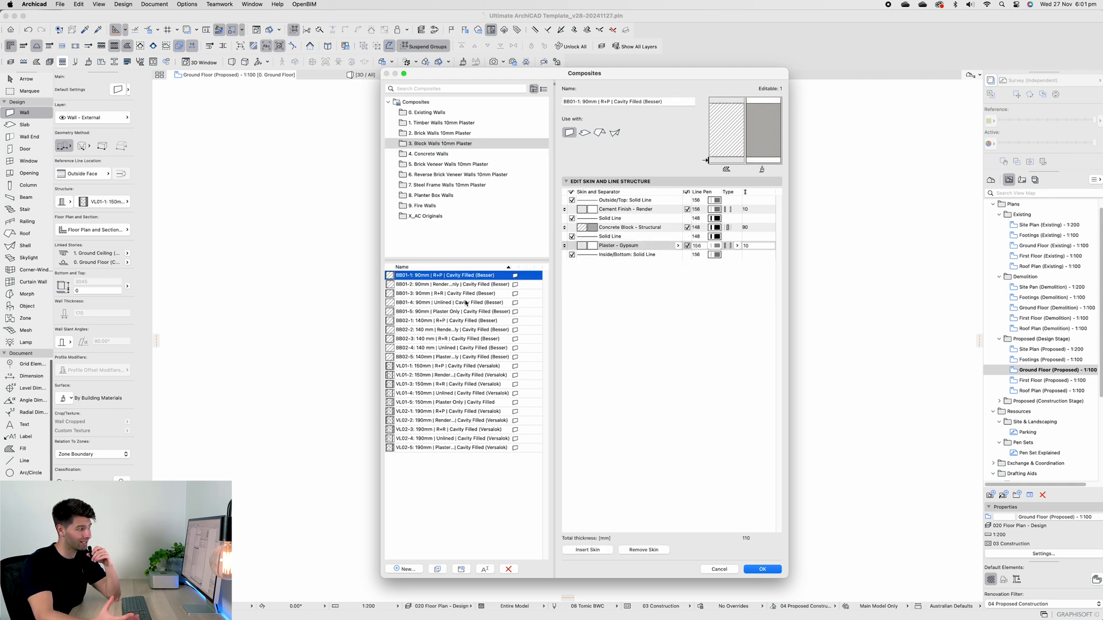
{"action": "left_click", "coordinate": [471, 367]}
{"action": "mouse_move", "coordinate": [471, 370]}
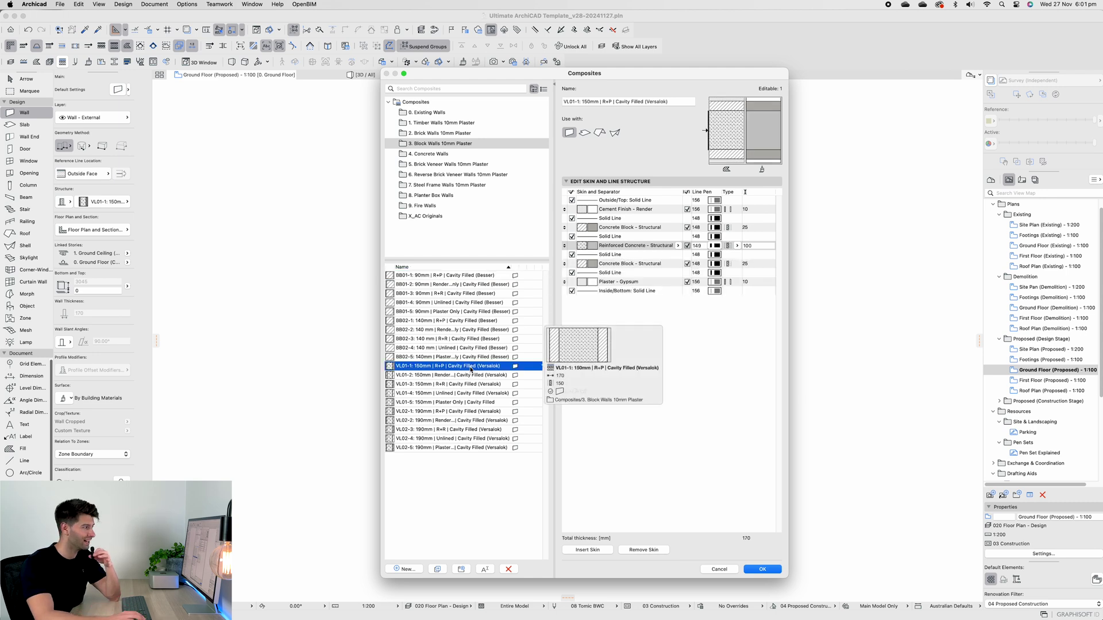
{"action": "left_click", "coordinate": [491, 276]}
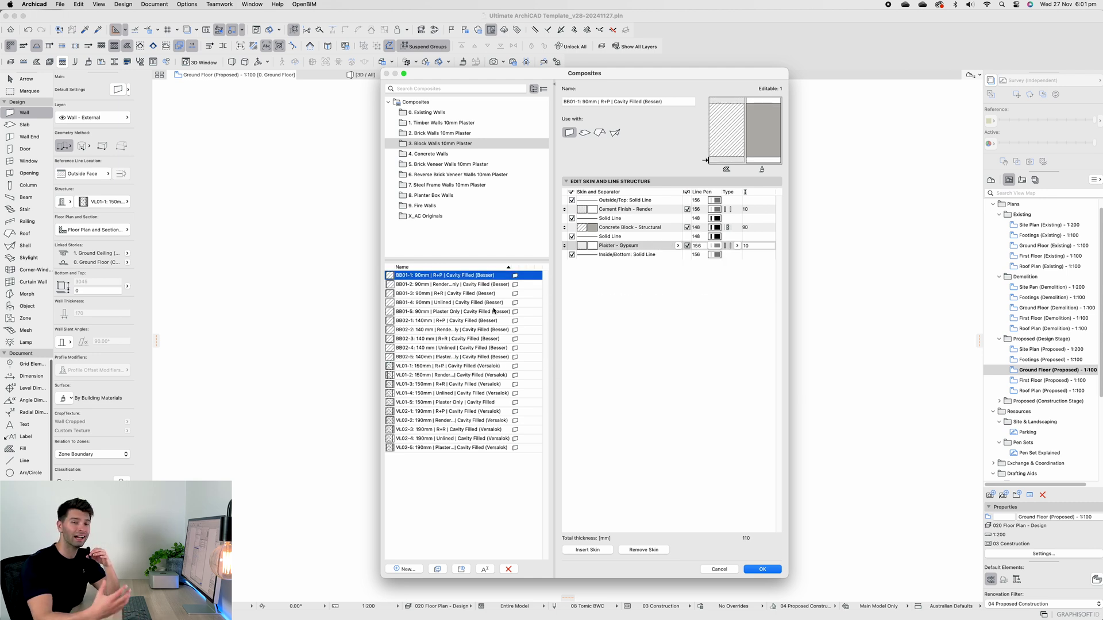
{"action": "mouse_move", "coordinate": [493, 311]}
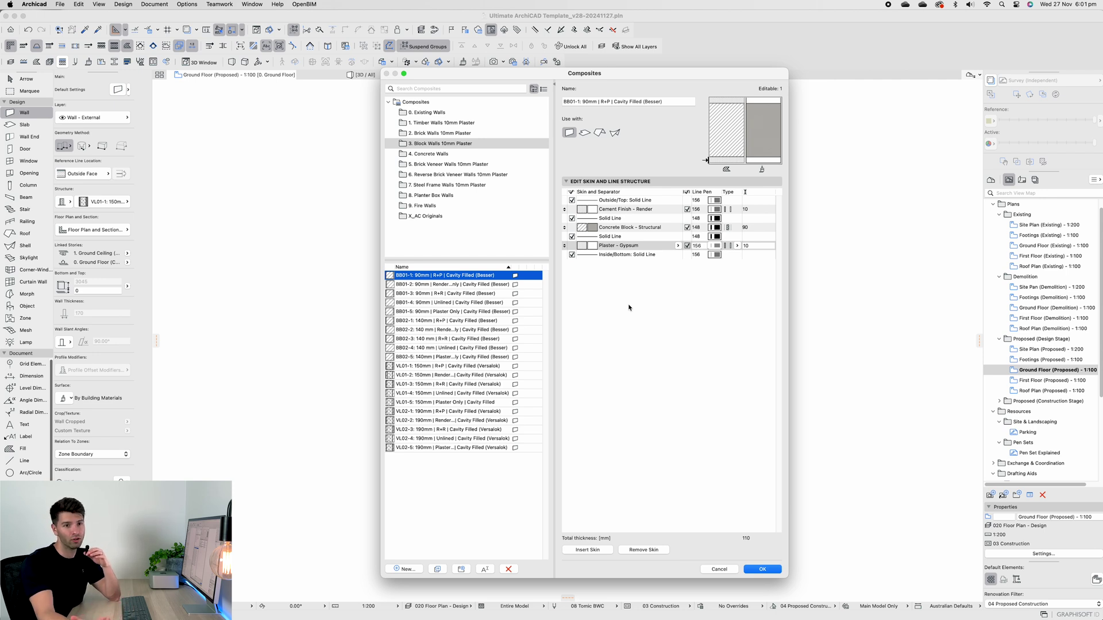
{"action": "mouse_move", "coordinate": [470, 286]}
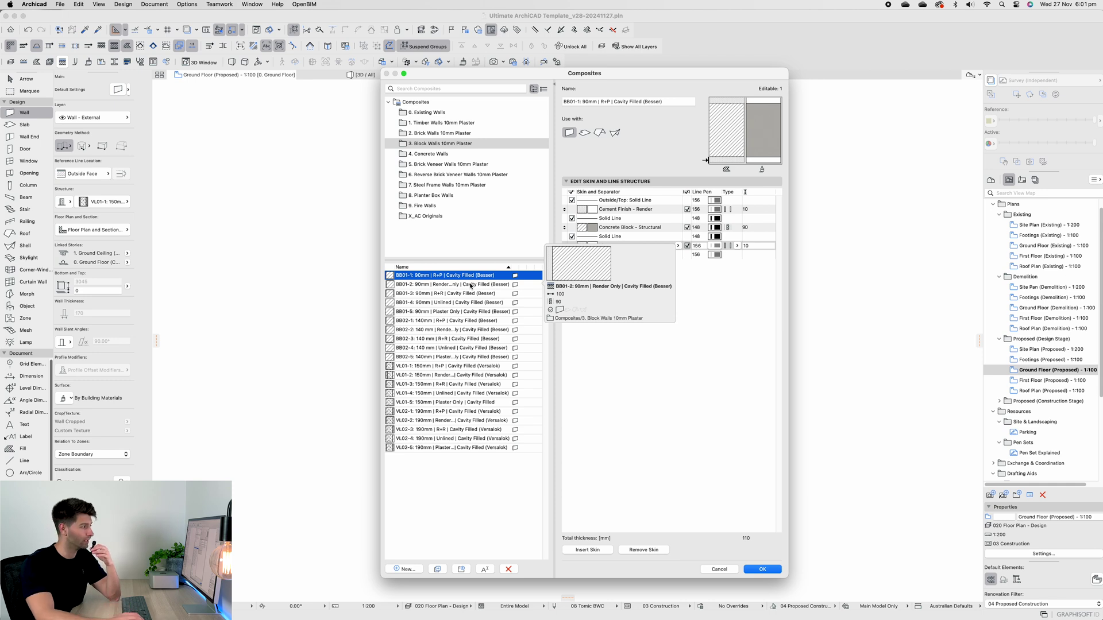
{"action": "mouse_move", "coordinate": [455, 323]}
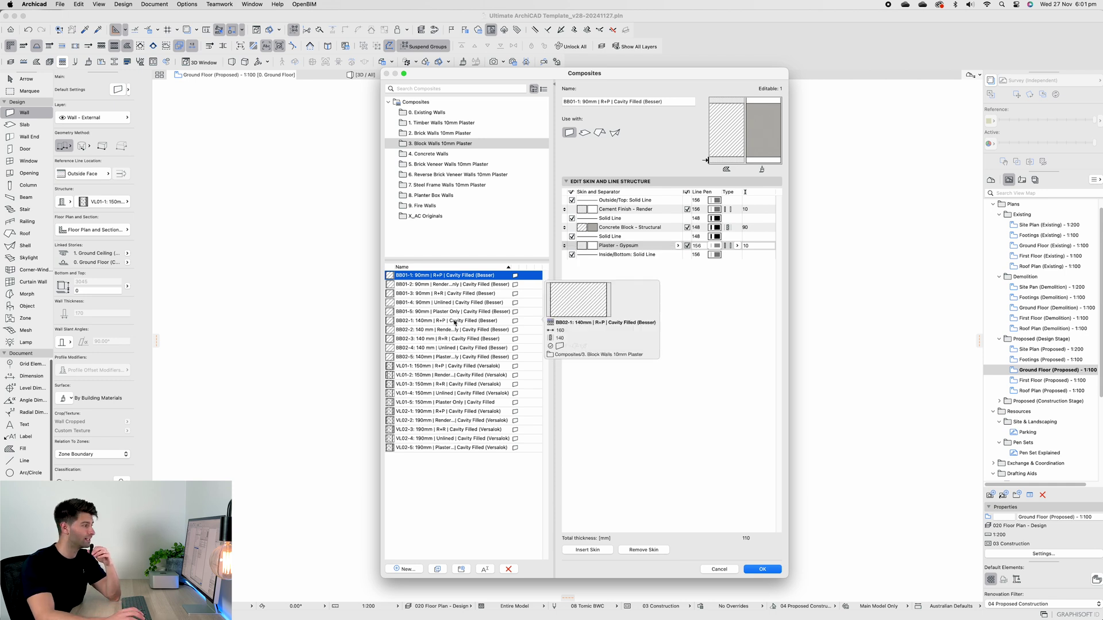
- Step through Versalok composites VL01-1, VL01-2 and VL01-3 to view their layers
{"action": "left_click", "coordinate": [443, 367]}
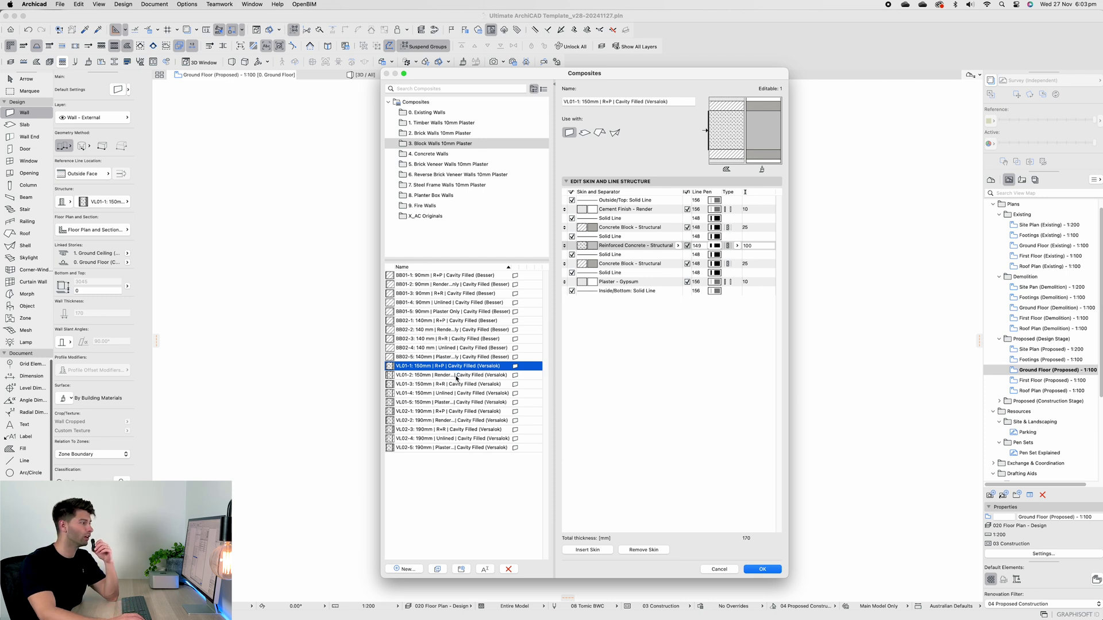
{"action": "mouse_move", "coordinate": [457, 378]}
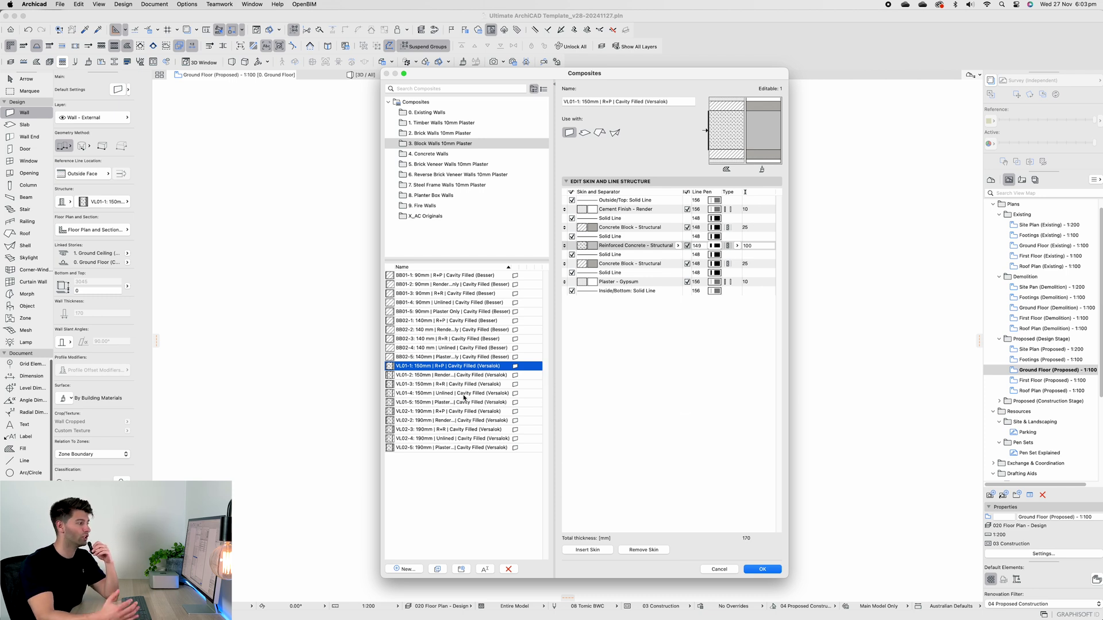
{"action": "left_click", "coordinate": [441, 376]}
{"action": "left_click", "coordinate": [442, 385]}
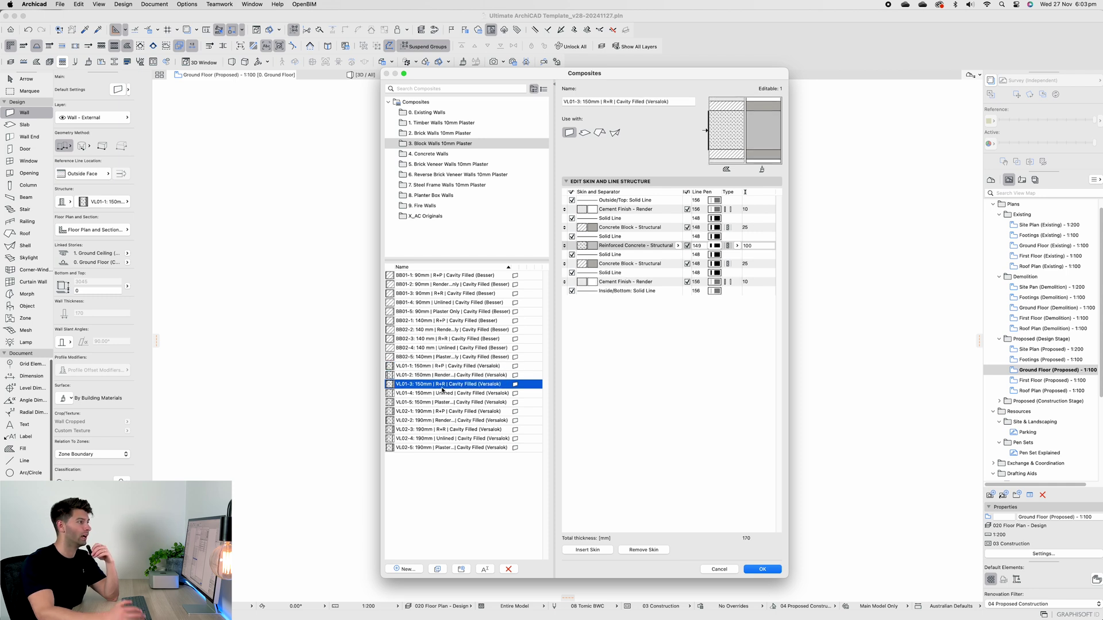
{"action": "mouse_move", "coordinate": [442, 390]}
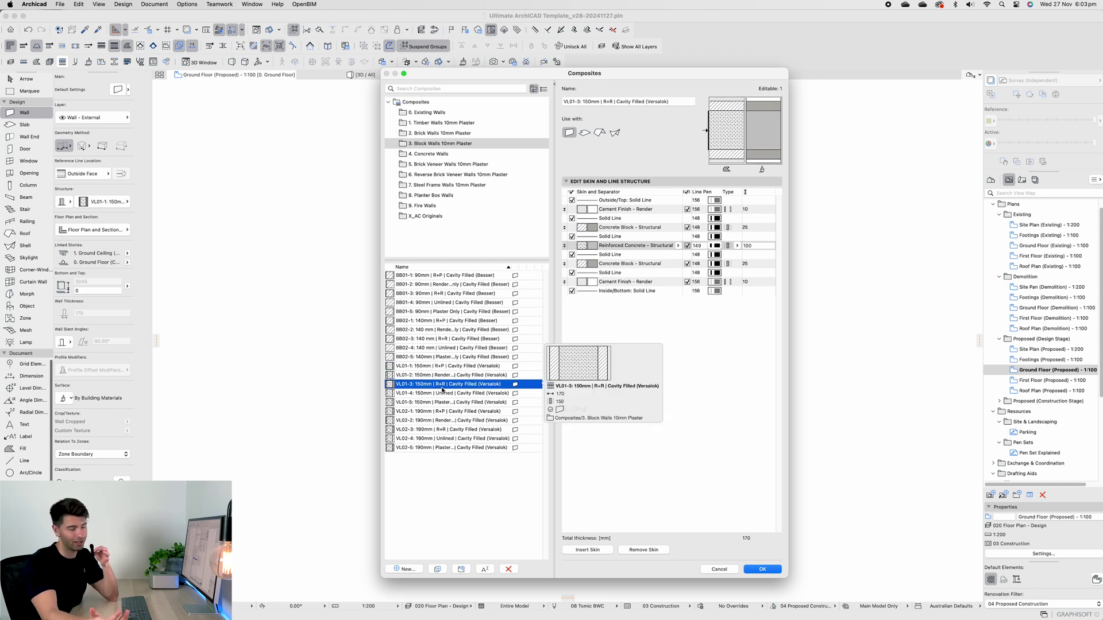
- In 4. Concrete Walls, view the 125mm CW01-1 and 250mm CW01-4, then select Brick Veneer Walls
{"action": "left_click", "coordinate": [455, 155]}
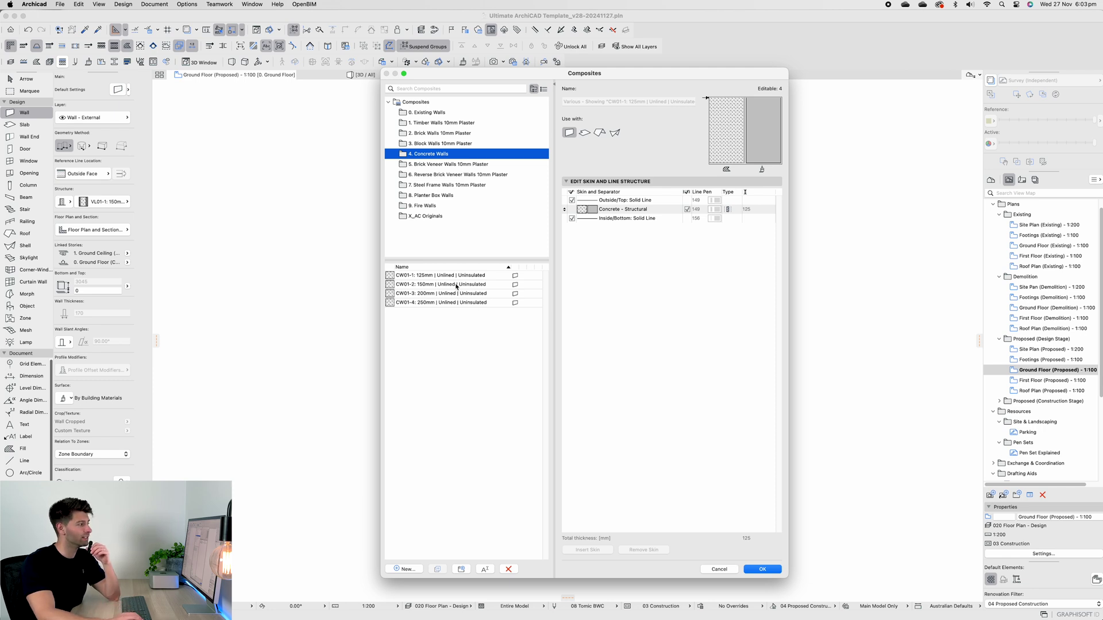
{"action": "mouse_move", "coordinate": [457, 278]}
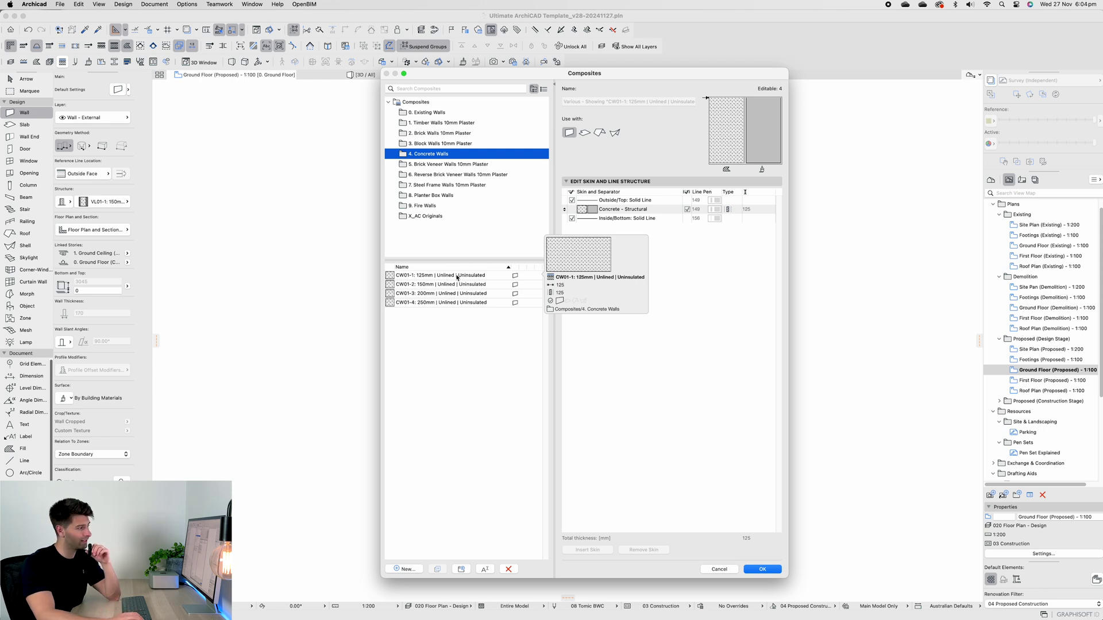
{"action": "left_click", "coordinate": [457, 276]}
{"action": "left_click", "coordinate": [429, 302]}
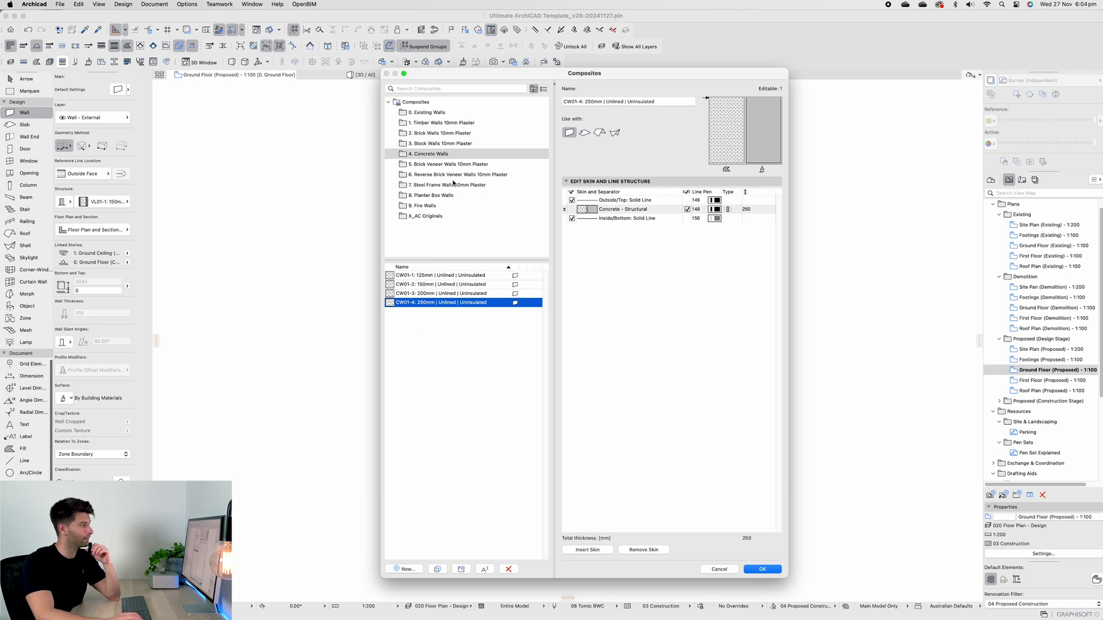
{"action": "key", "text": "Down"}
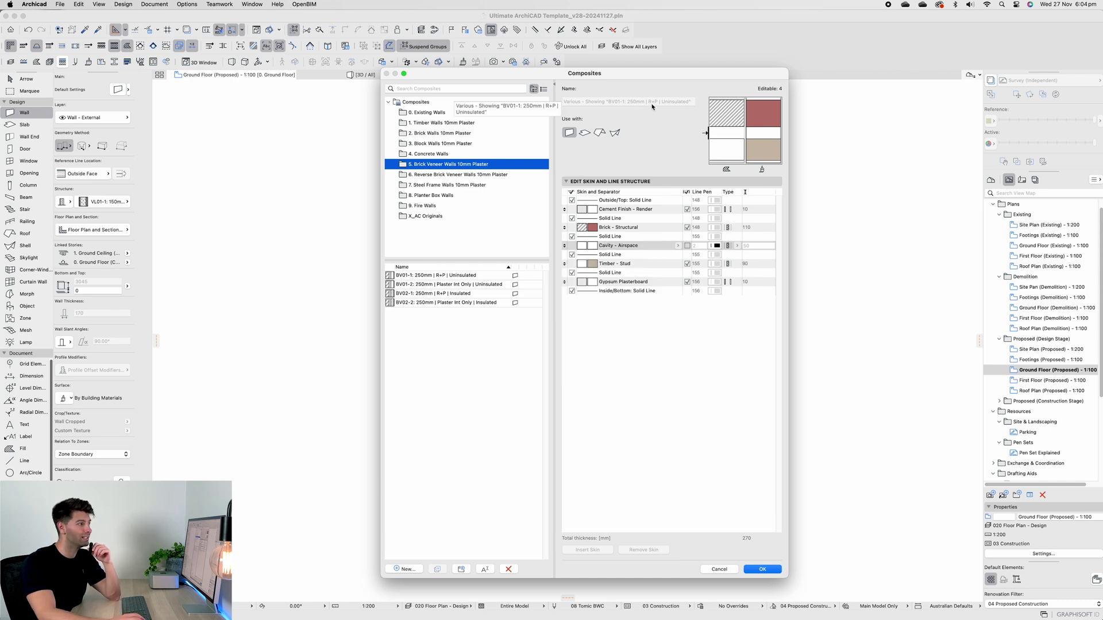
- Show BV01-1's layers and check the Cavity skin's material options without changing them
{"action": "left_click", "coordinate": [459, 275]}
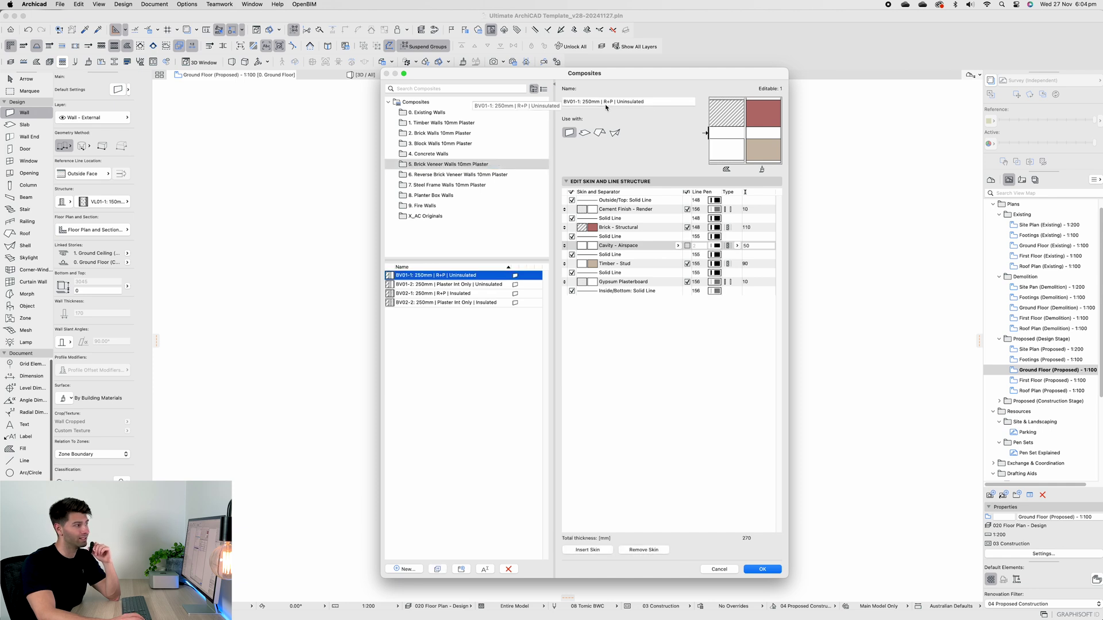
{"action": "left_click", "coordinate": [678, 246]}
{"action": "left_click", "coordinate": [655, 343]}
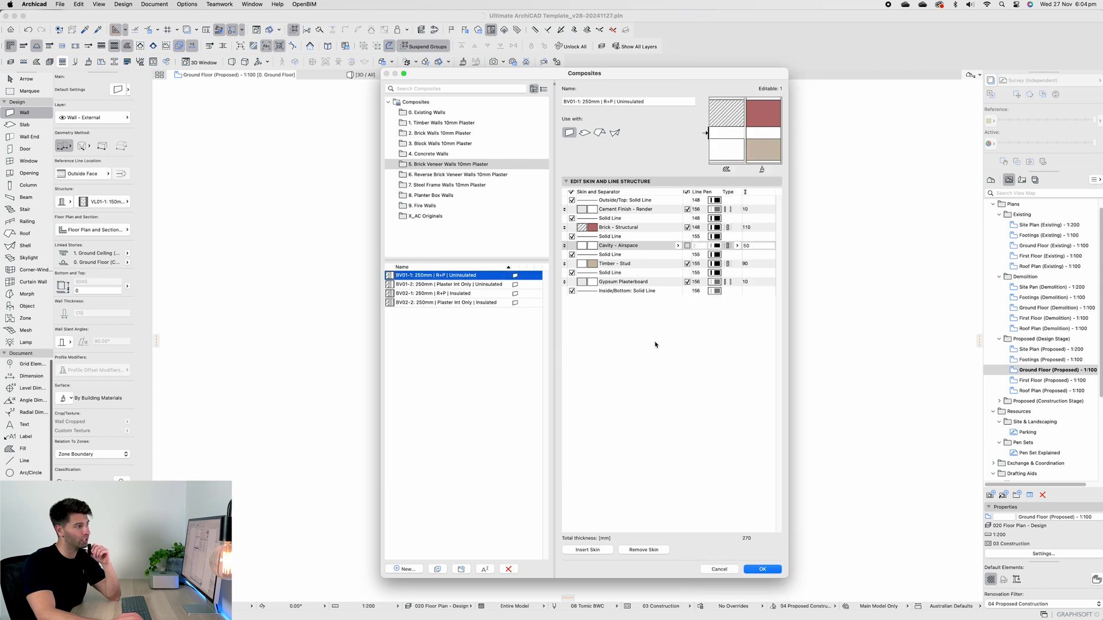
- Compare composites RBV01-1 and RBV01-2 in 6. Reverse Brick Veneer Walls, then select Steel Frame Walls
{"action": "left_click", "coordinate": [458, 175]}
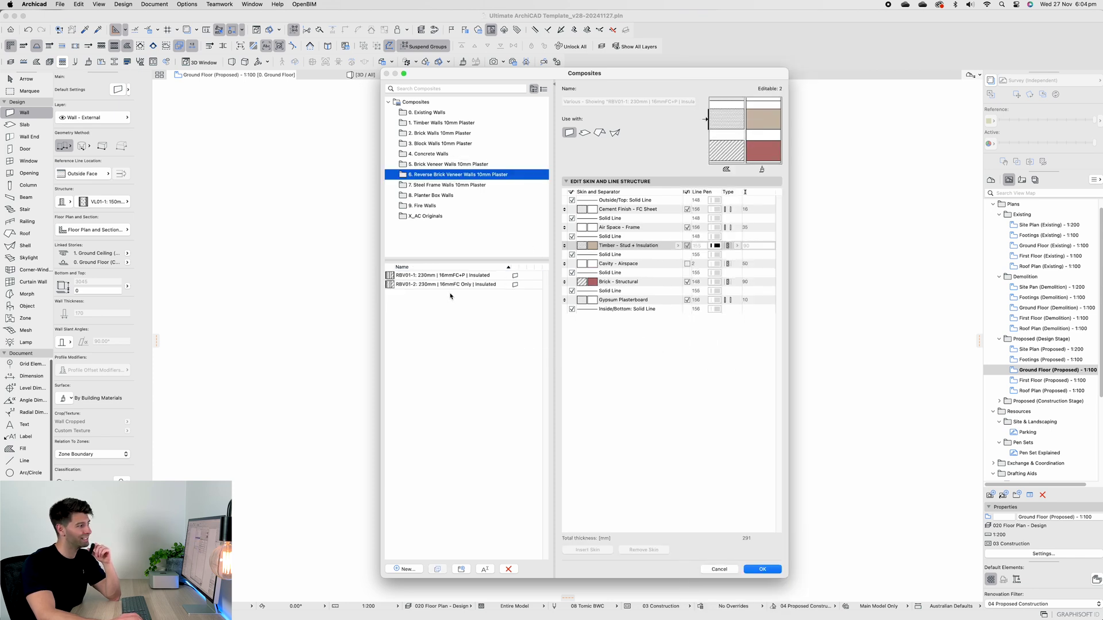
{"action": "left_click", "coordinate": [449, 276]}
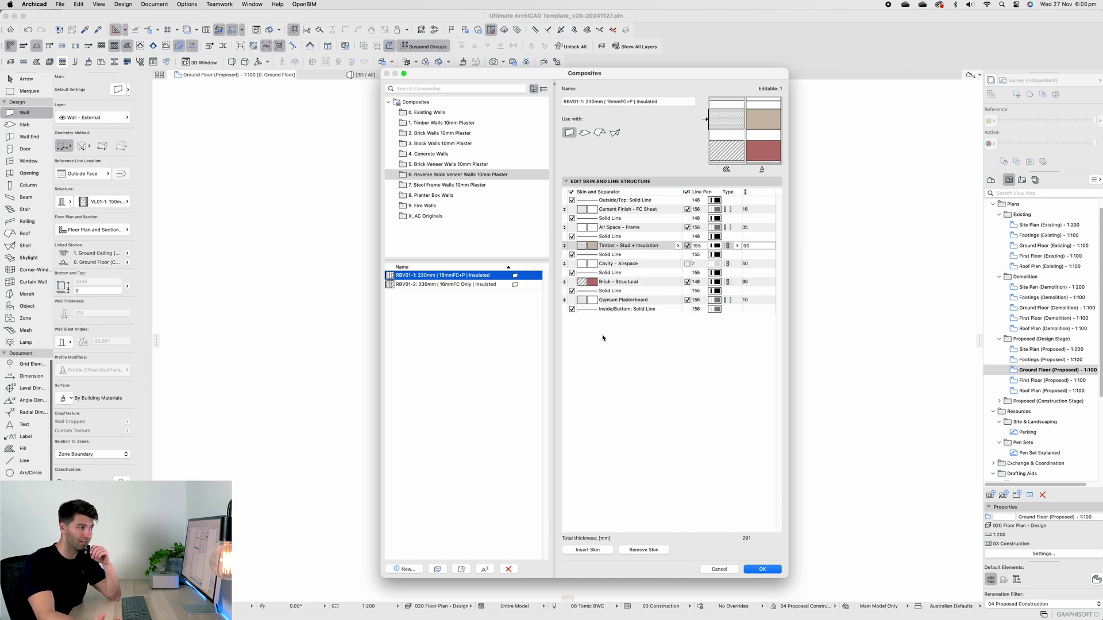
{"action": "left_click", "coordinate": [480, 285]}
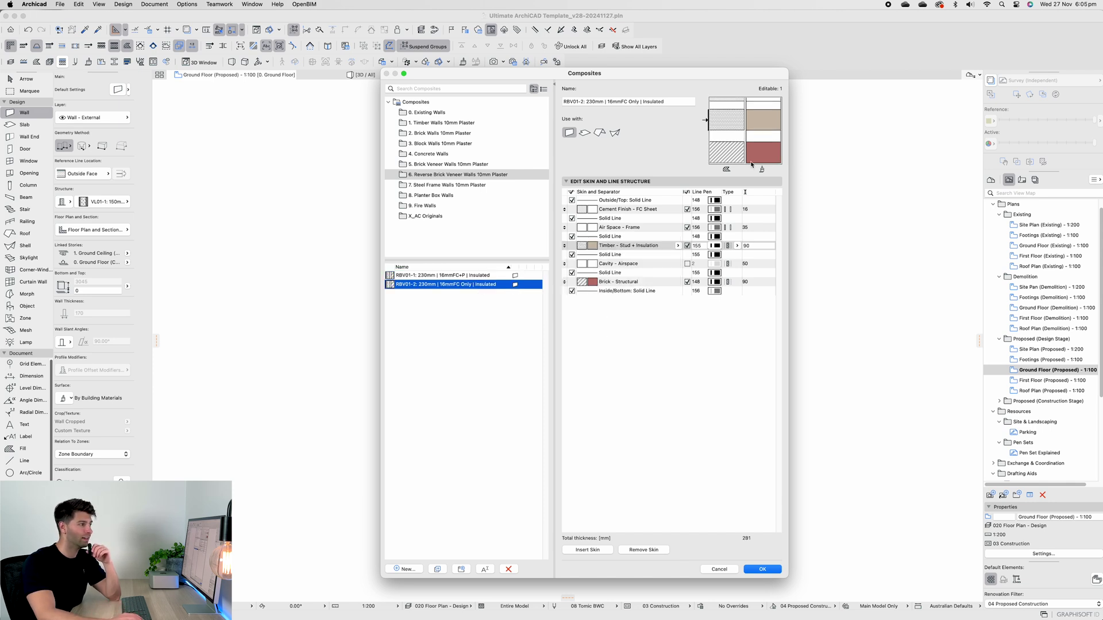
{"action": "left_click", "coordinate": [478, 276]}
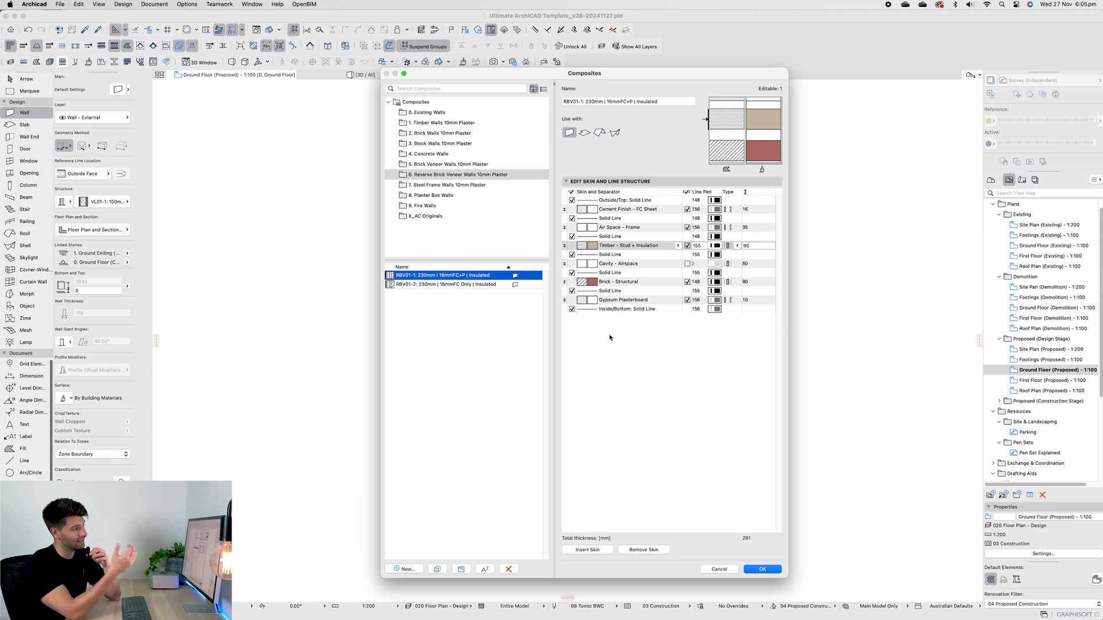
{"action": "key", "text": "Down"}
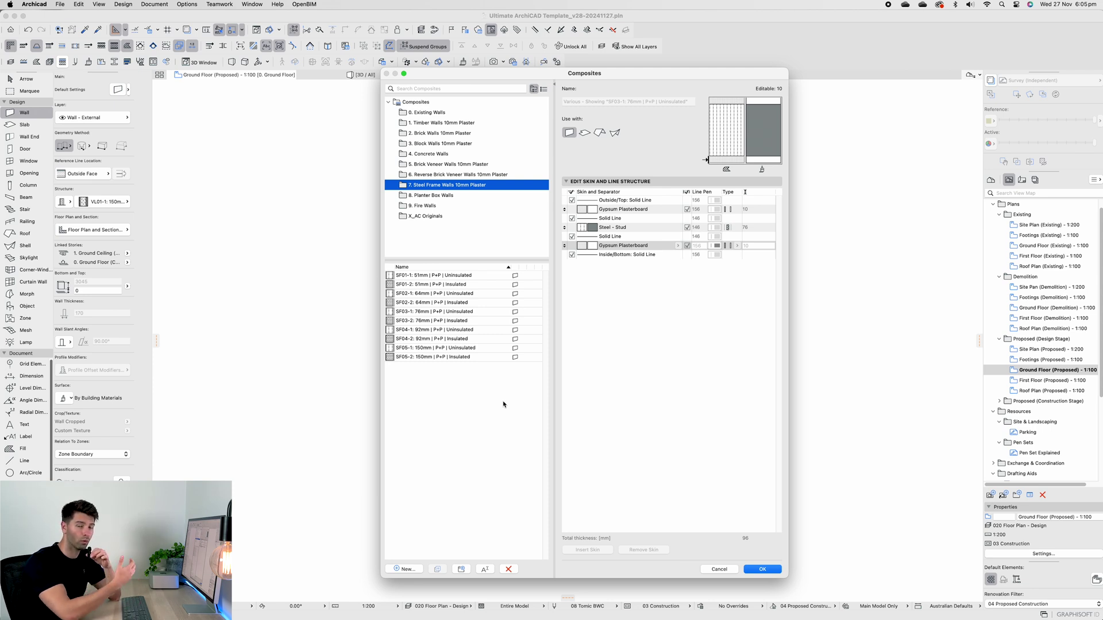
- Select the 8. Planter Box Walls folder in the composites tree
{"action": "key", "text": "Down"}
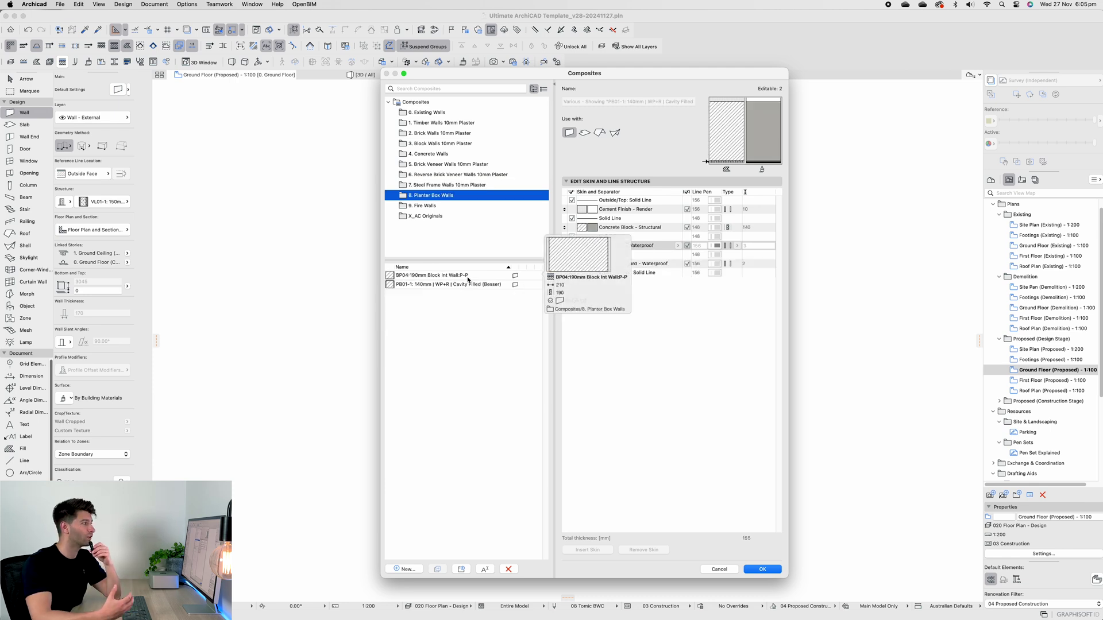
- View the 190mm block planter composite BP04, then select the 9. Fire Walls folder
{"action": "left_click", "coordinate": [467, 275]}
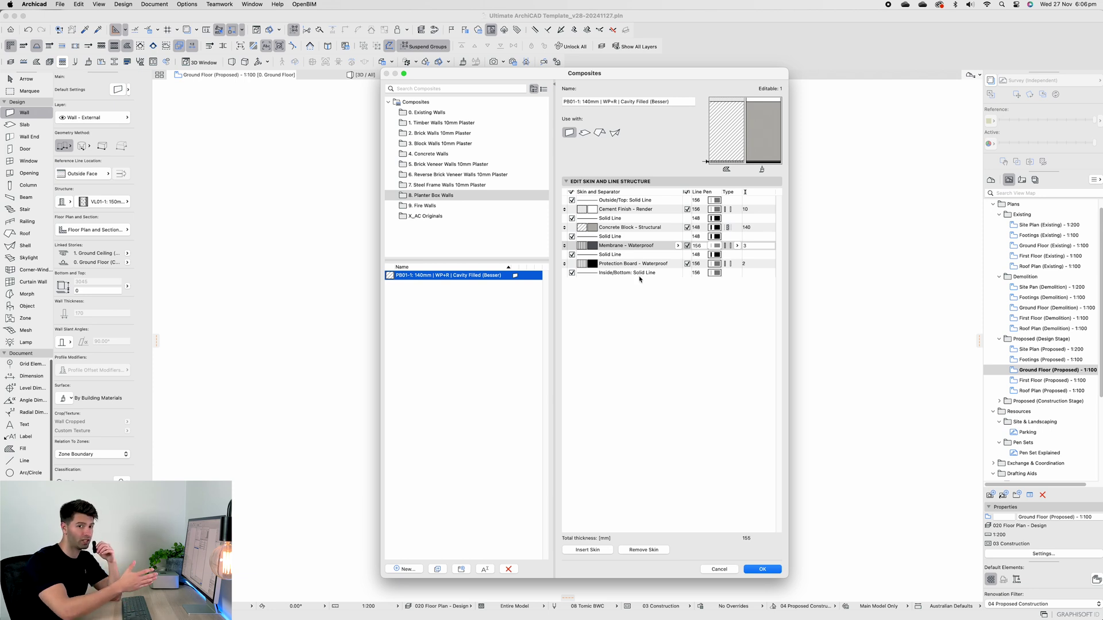
{"action": "key", "text": "Down"}
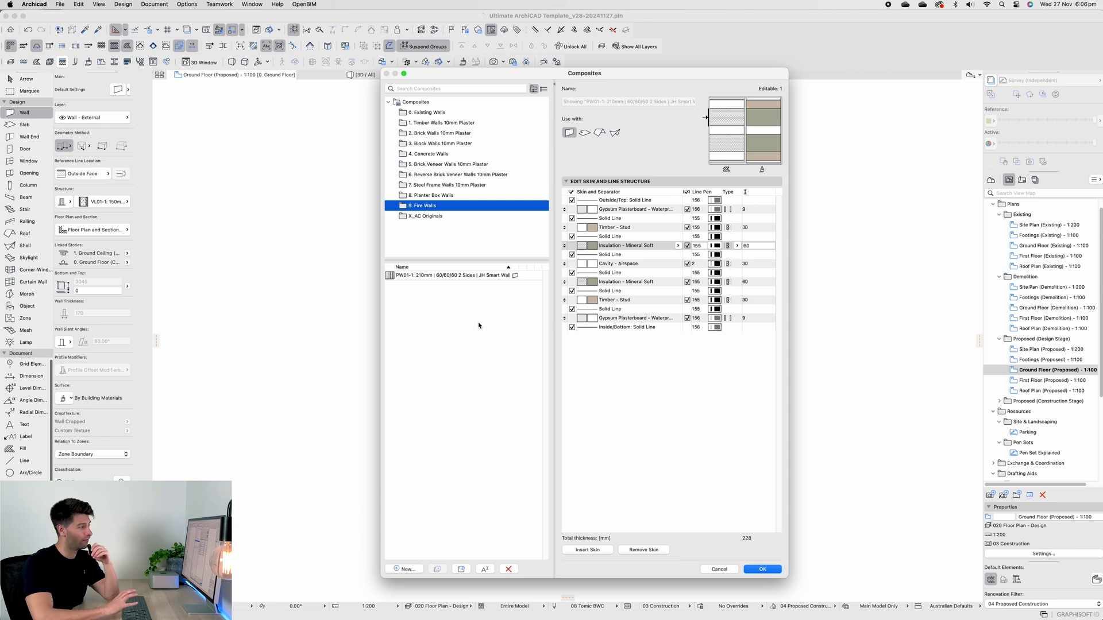
- Show the layers of fire wall composite PW01-1, a 210mm wall totalling 228 mm
{"action": "left_click", "coordinate": [475, 277]}
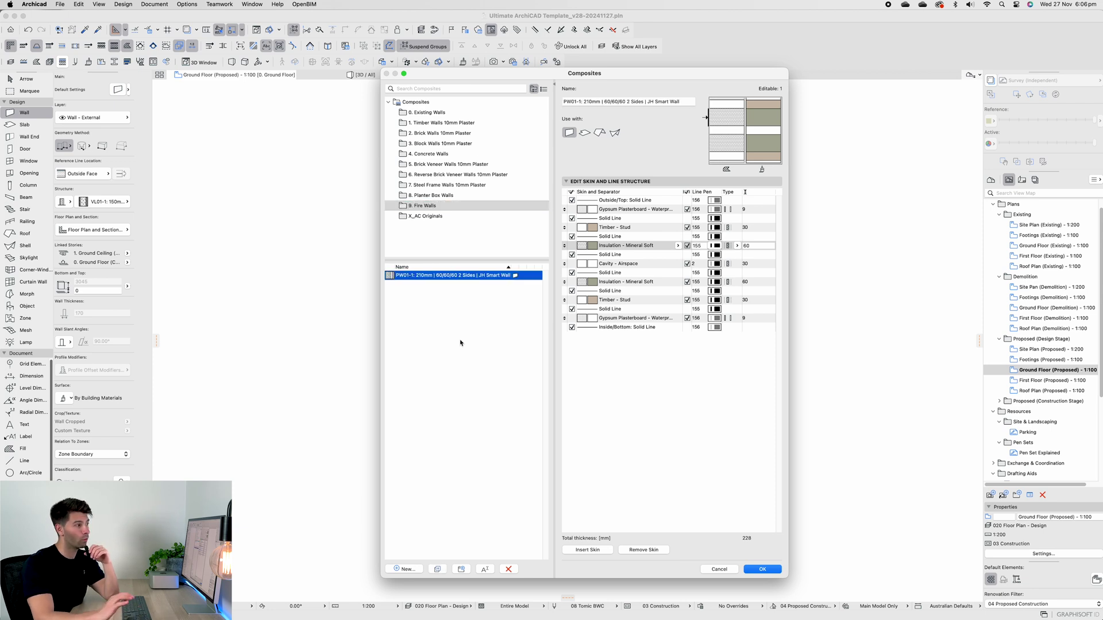